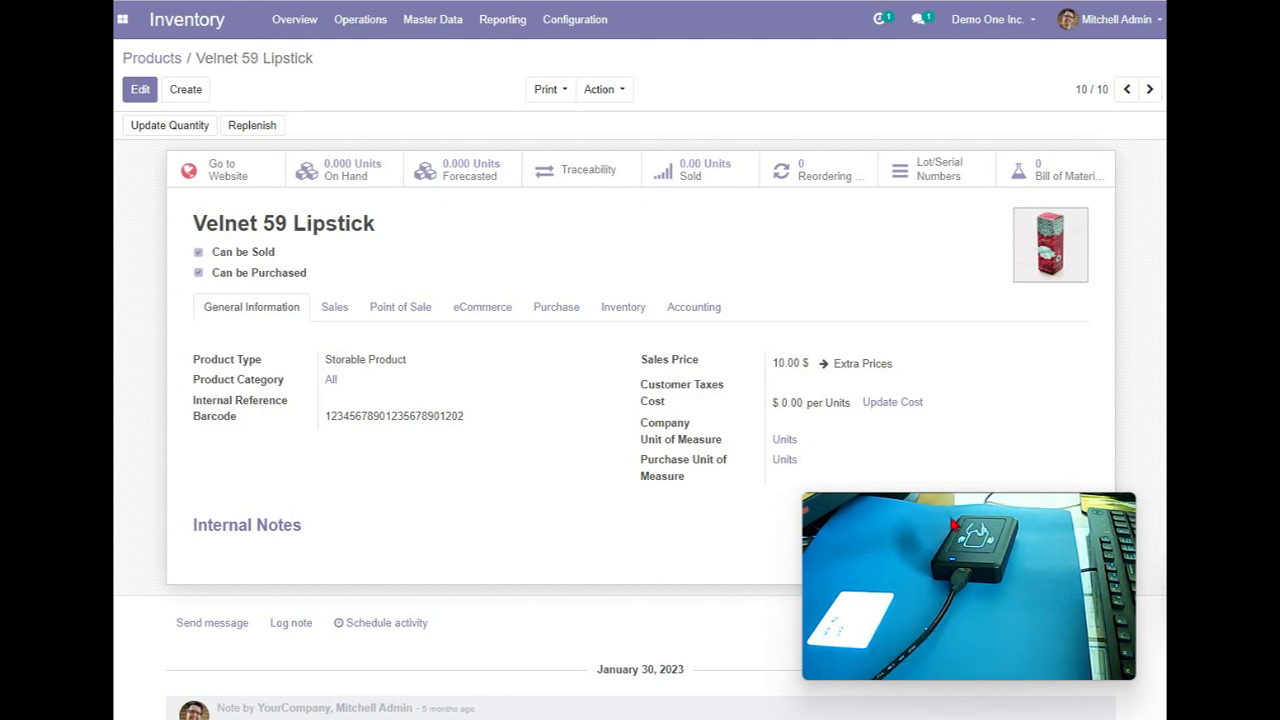
- Go to the Master Data > Products list and open the Velnet 59 Lipstick product
mouse_move(888, 606)
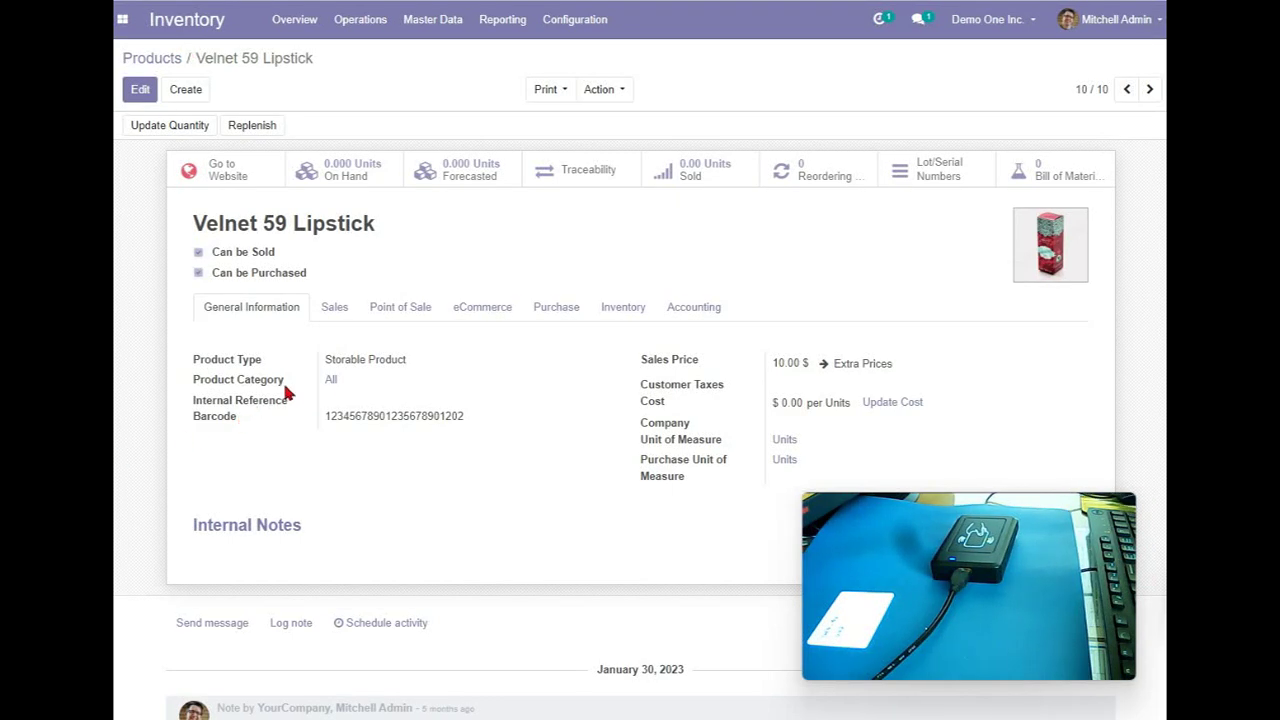
click(433, 22)
click(426, 54)
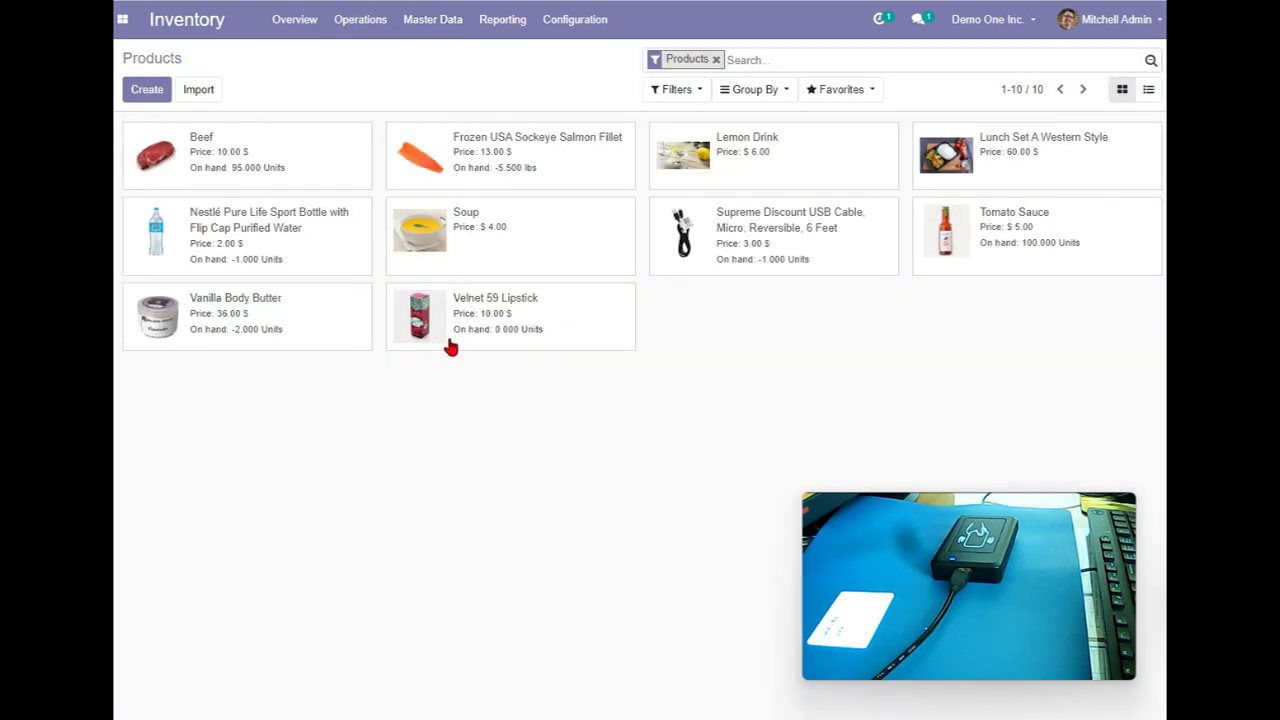
click(488, 330)
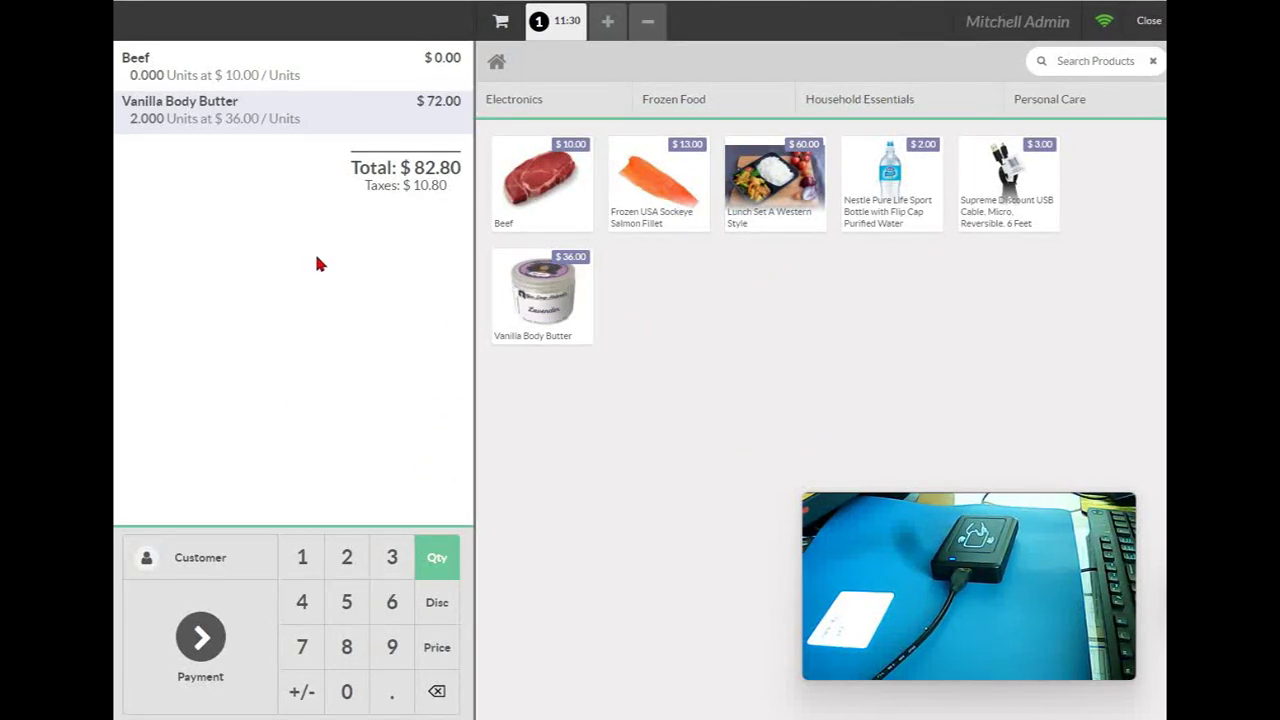
mouse_move(1003, 580)
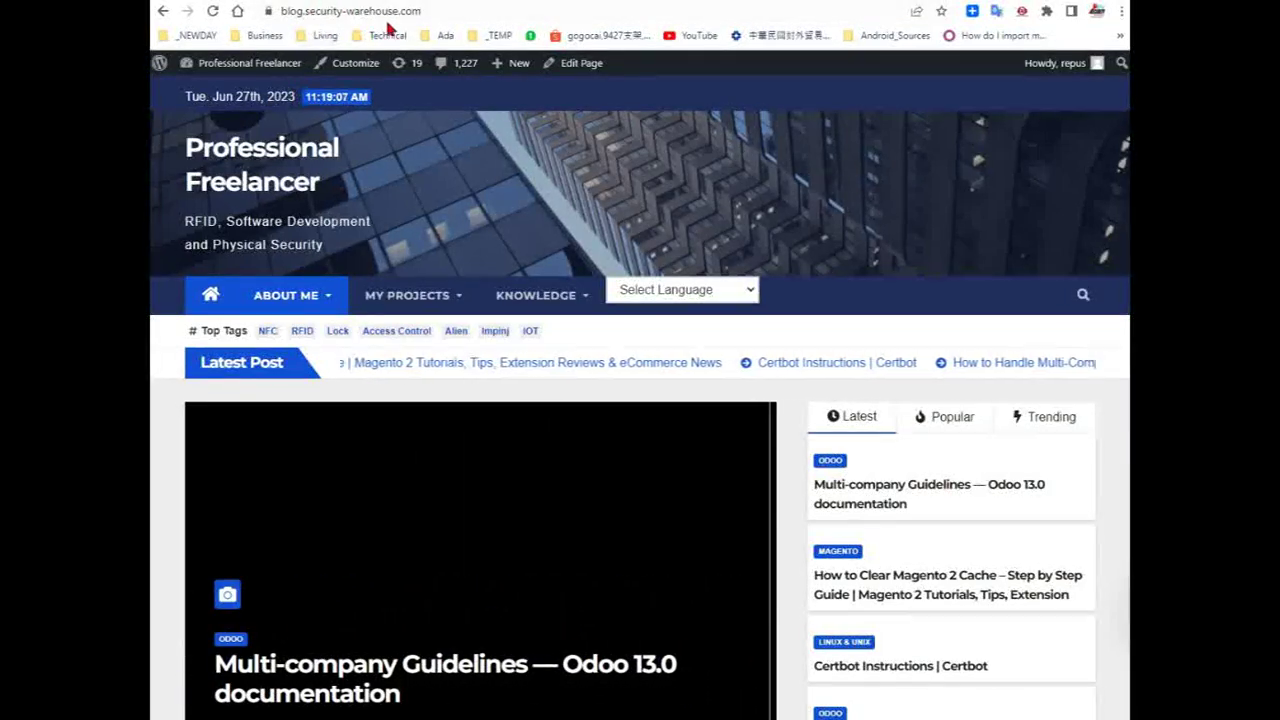
click(421, 305)
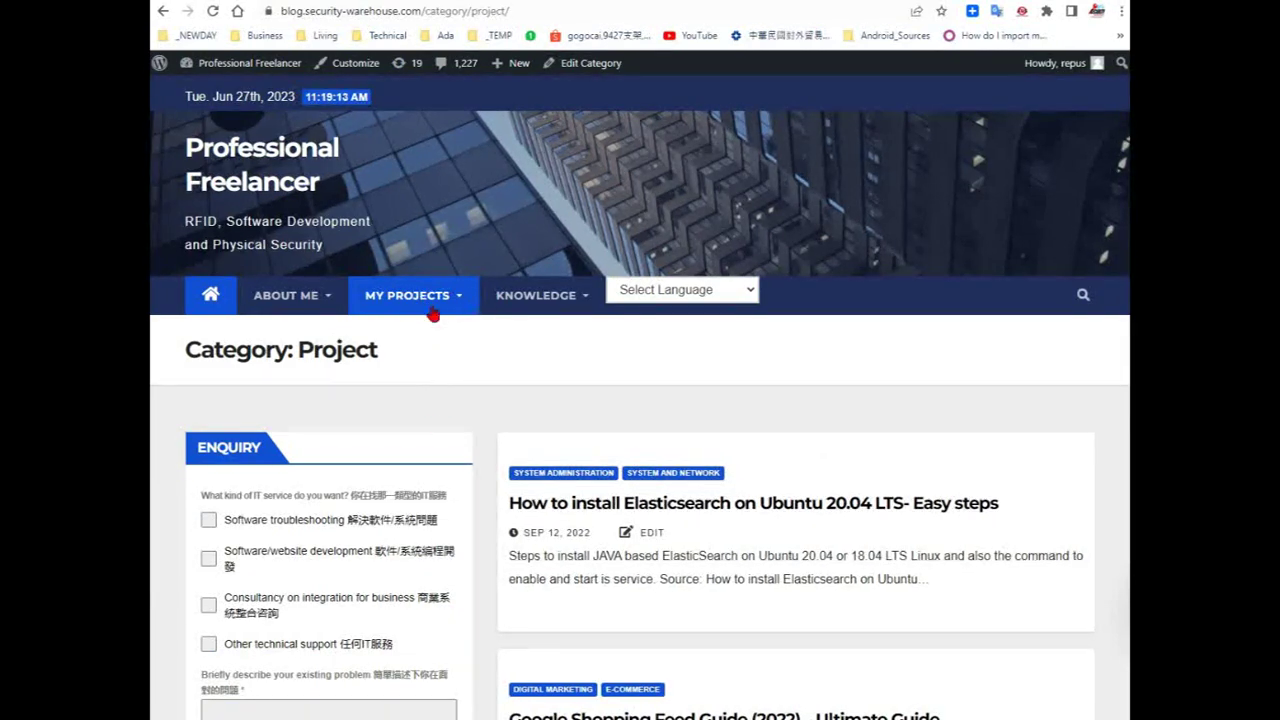
click(459, 311)
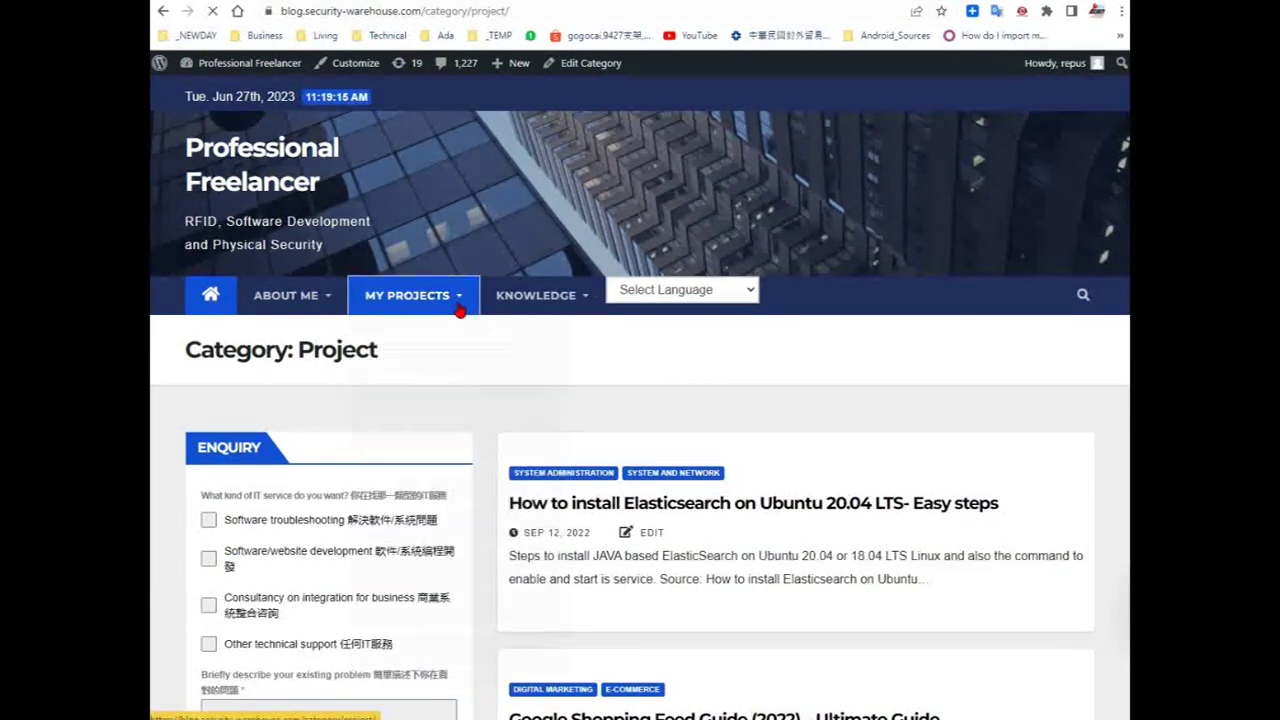
mouse_move(459, 311)
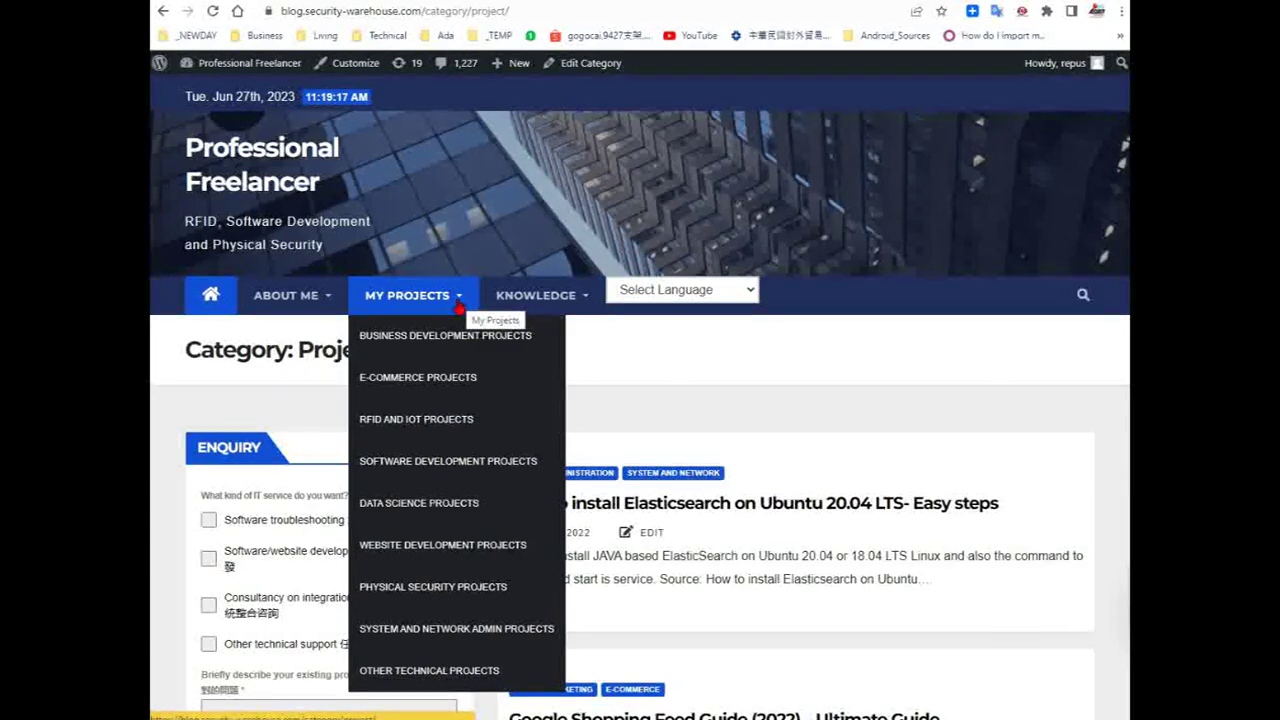
mouse_move(579, 308)
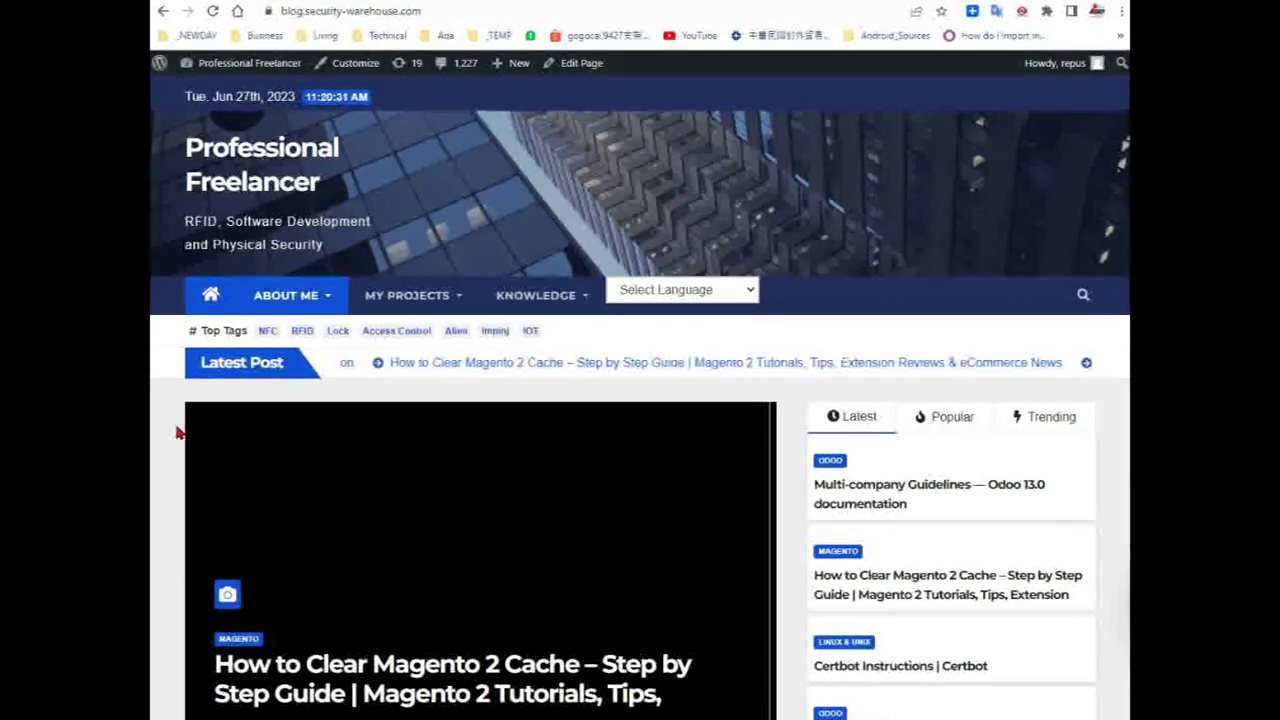
- Scroll up and down through the blog's About us section
scroll(175, 435, down, 2)
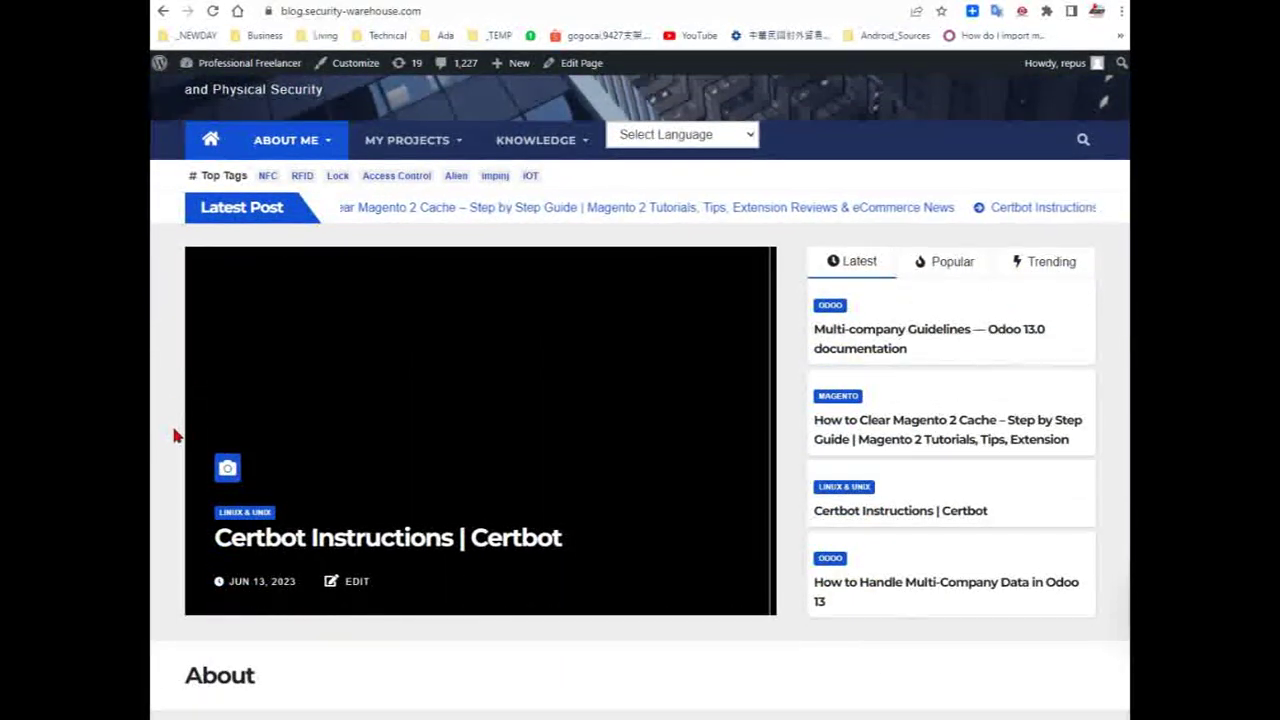
scroll(177, 434, up, 2)
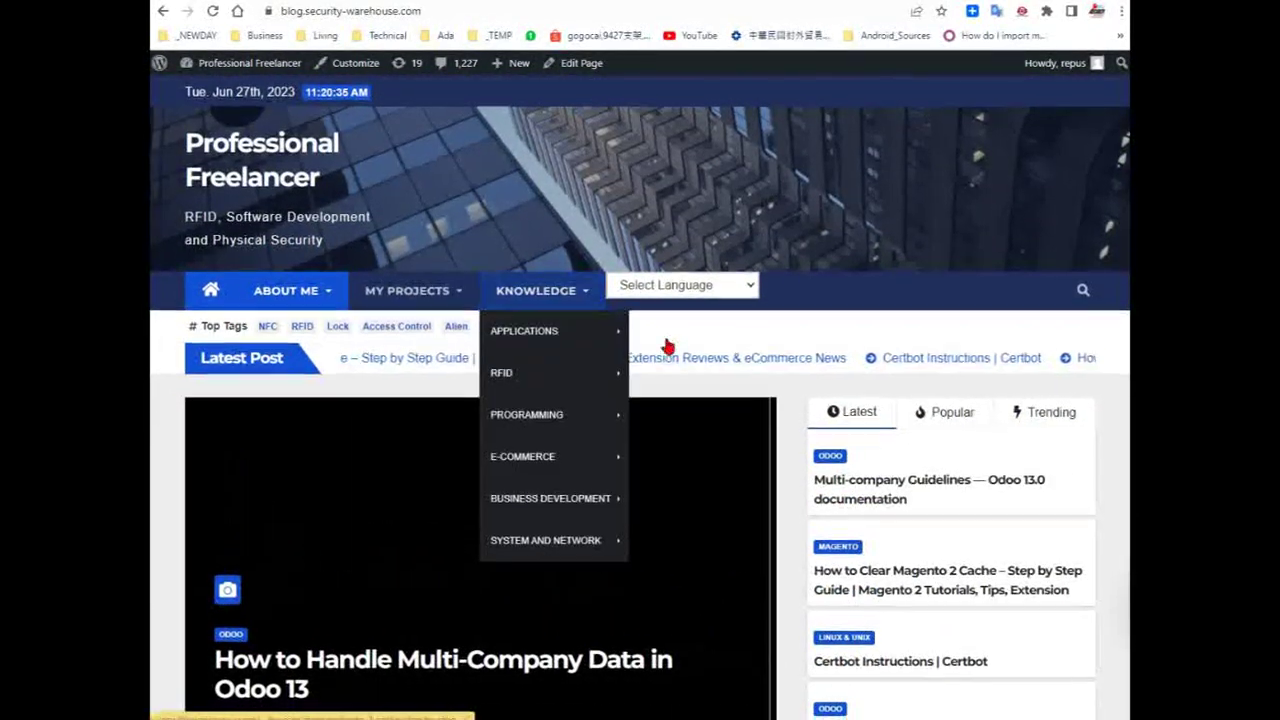
scroll(666, 343, down, 6)
scroll(673, 350, down, 2)
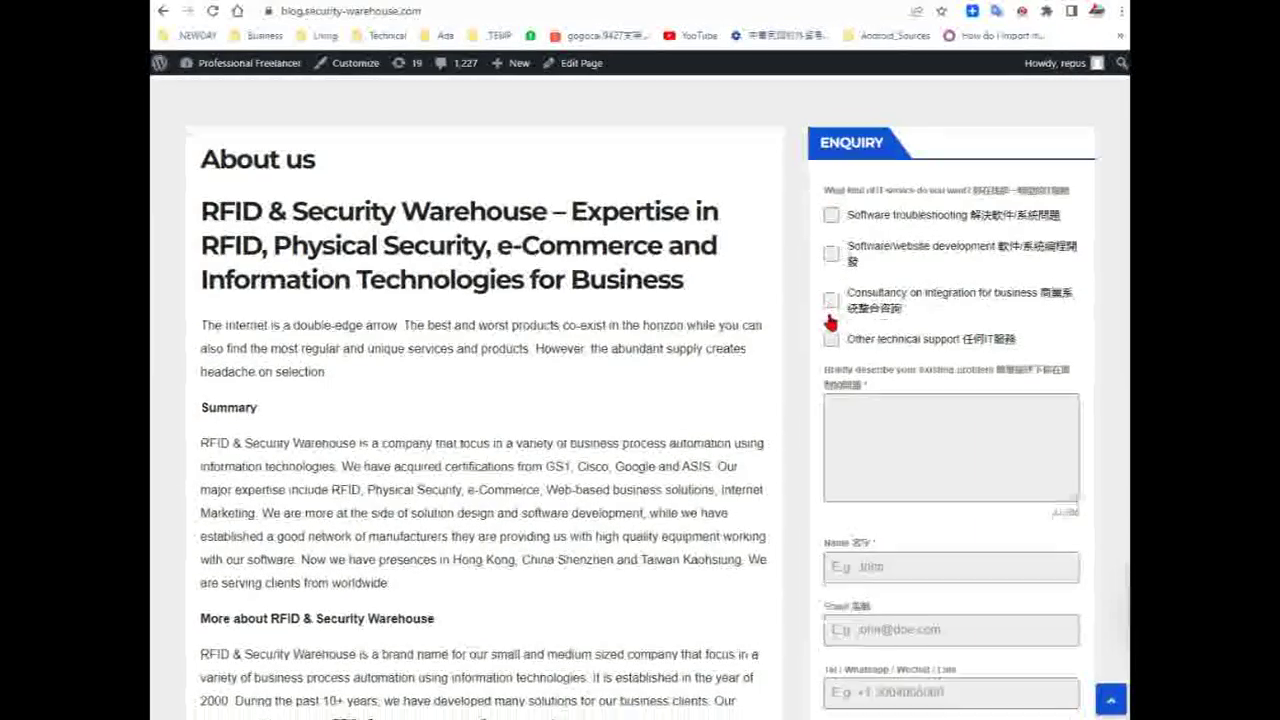
scroll(828, 300, down, 2)
scroll(829, 305, up, 1)
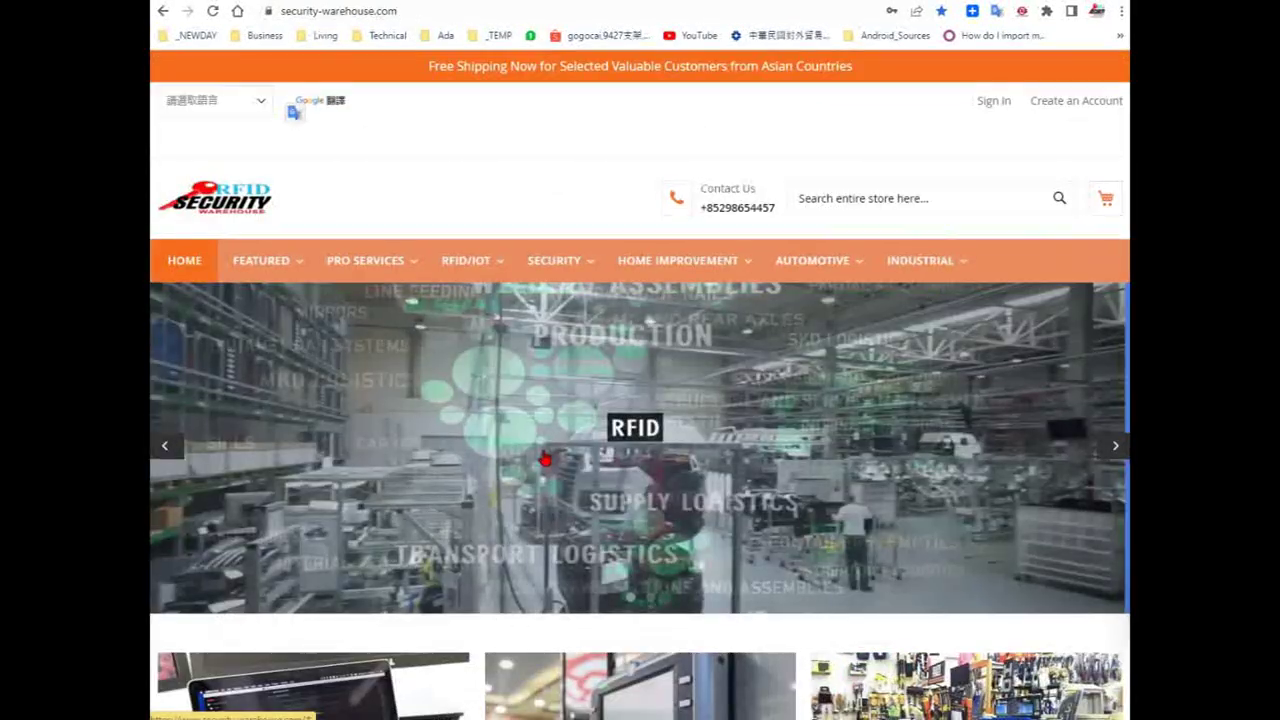
click(485, 10)
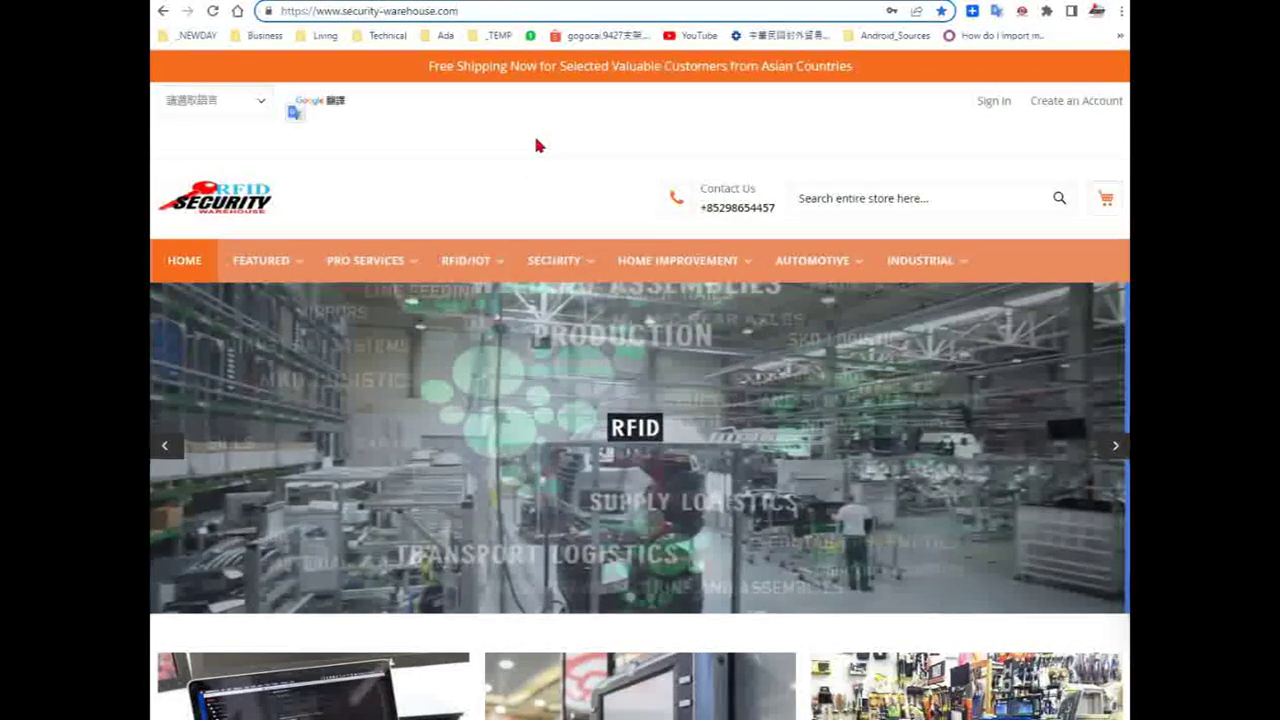
scroll(516, 159, down, 1)
mouse_move(493, 230)
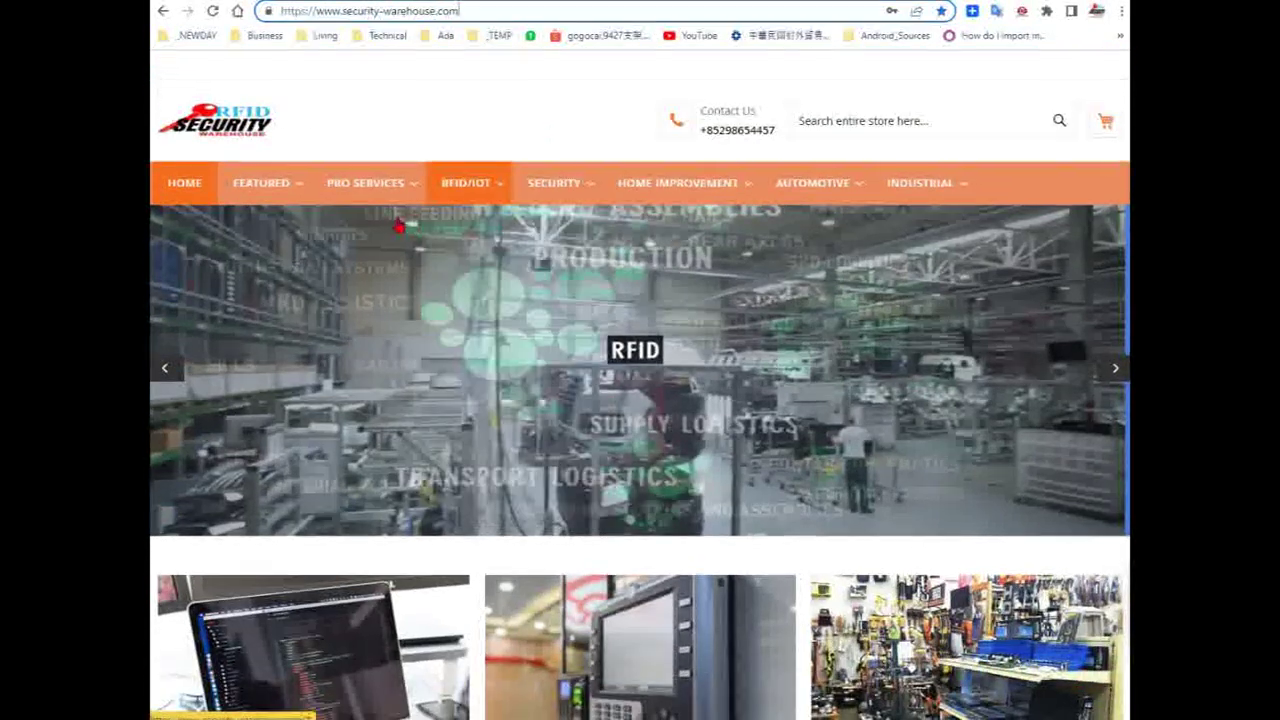
mouse_move(323, 211)
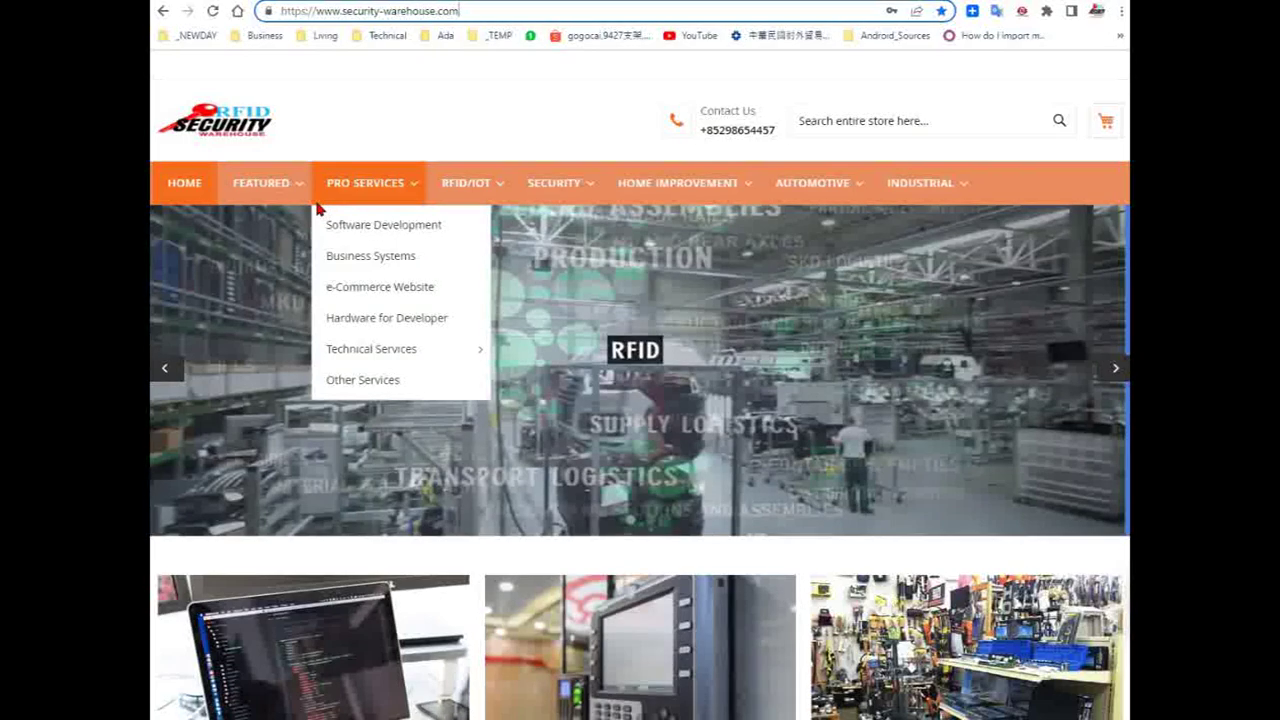
scroll(314, 210, down, 7)
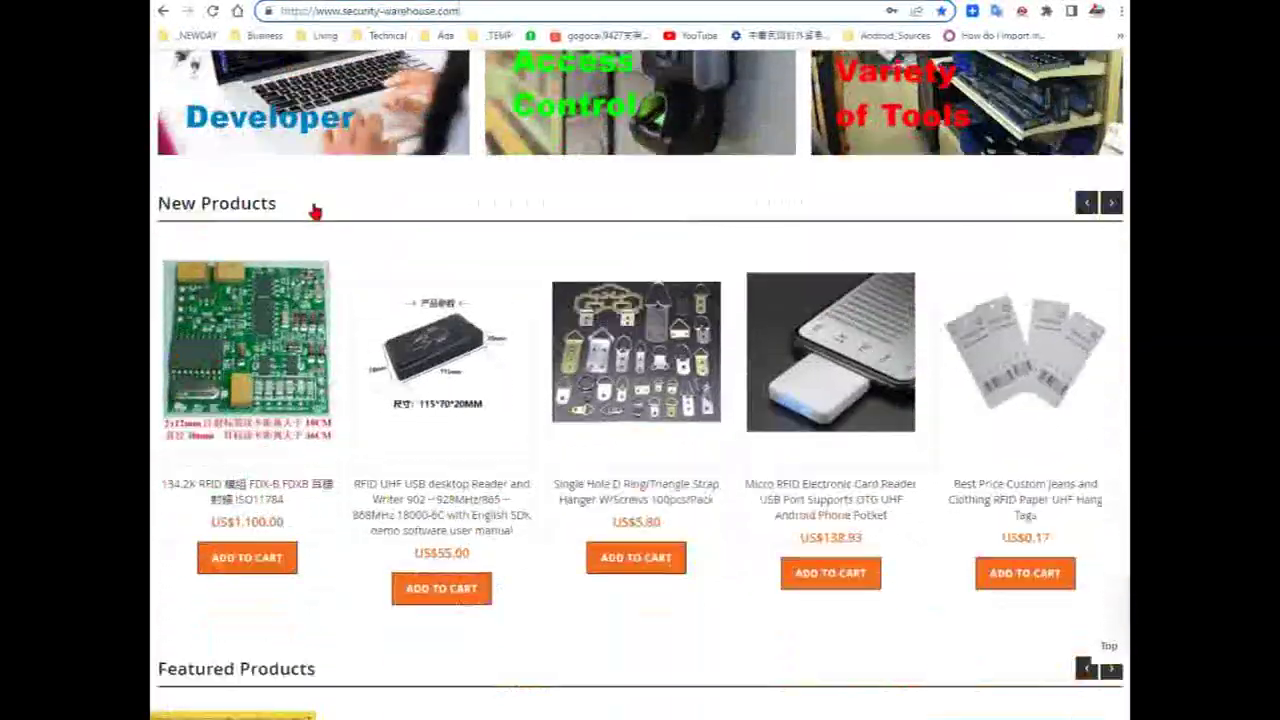
scroll(314, 210, down, 2)
scroll(314, 212, up, 2)
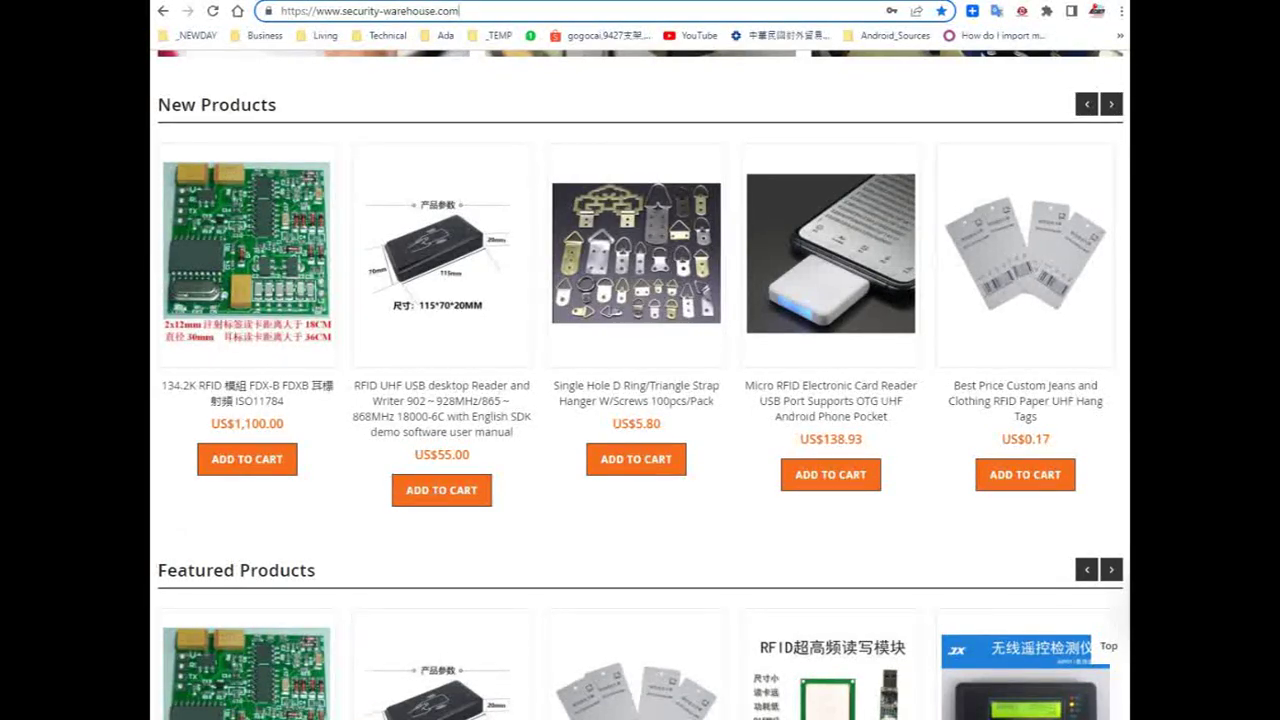
scroll(355, 405, up, 5)
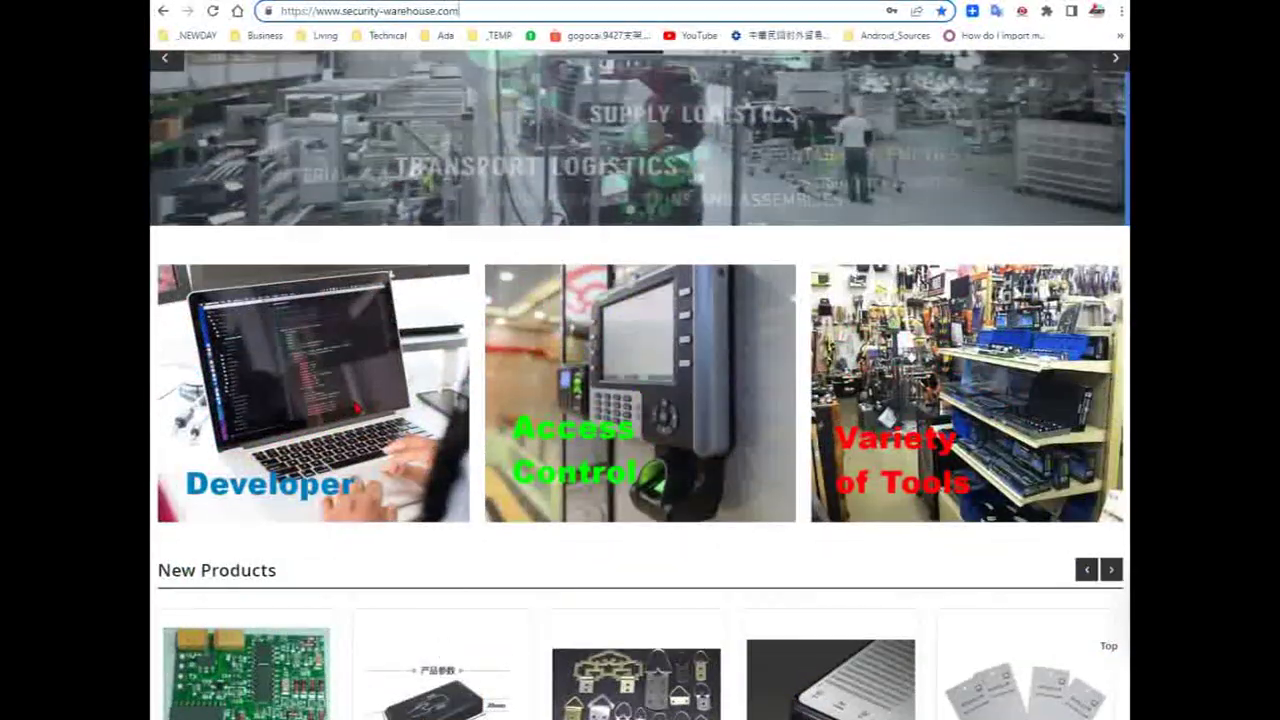
scroll(355, 405, up, 4)
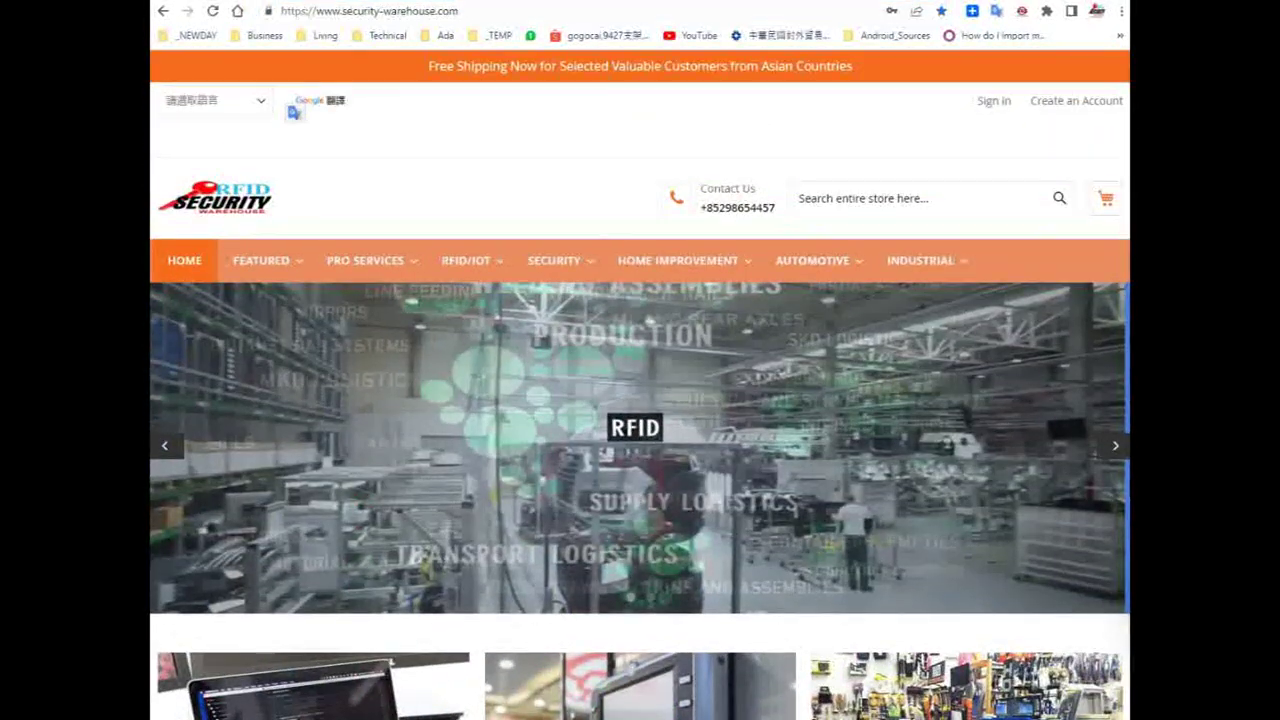
scroll(443, 451, down, 4)
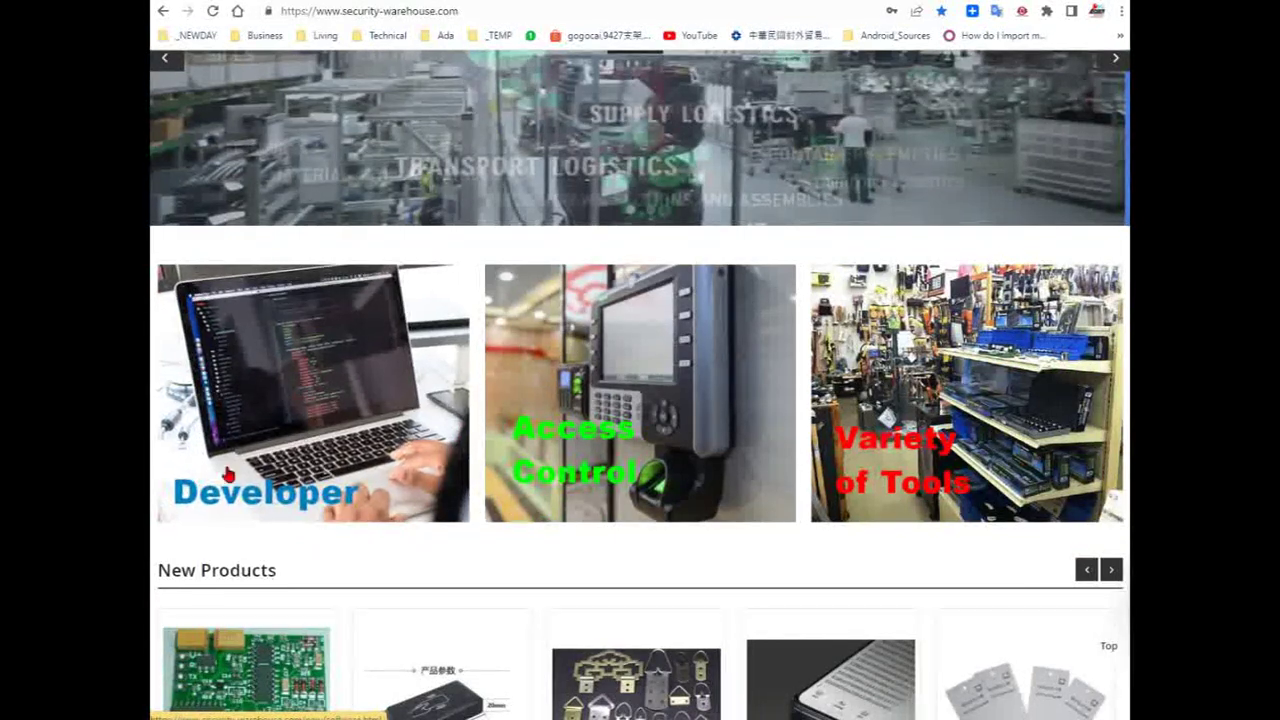
scroll(228, 474, down, 3)
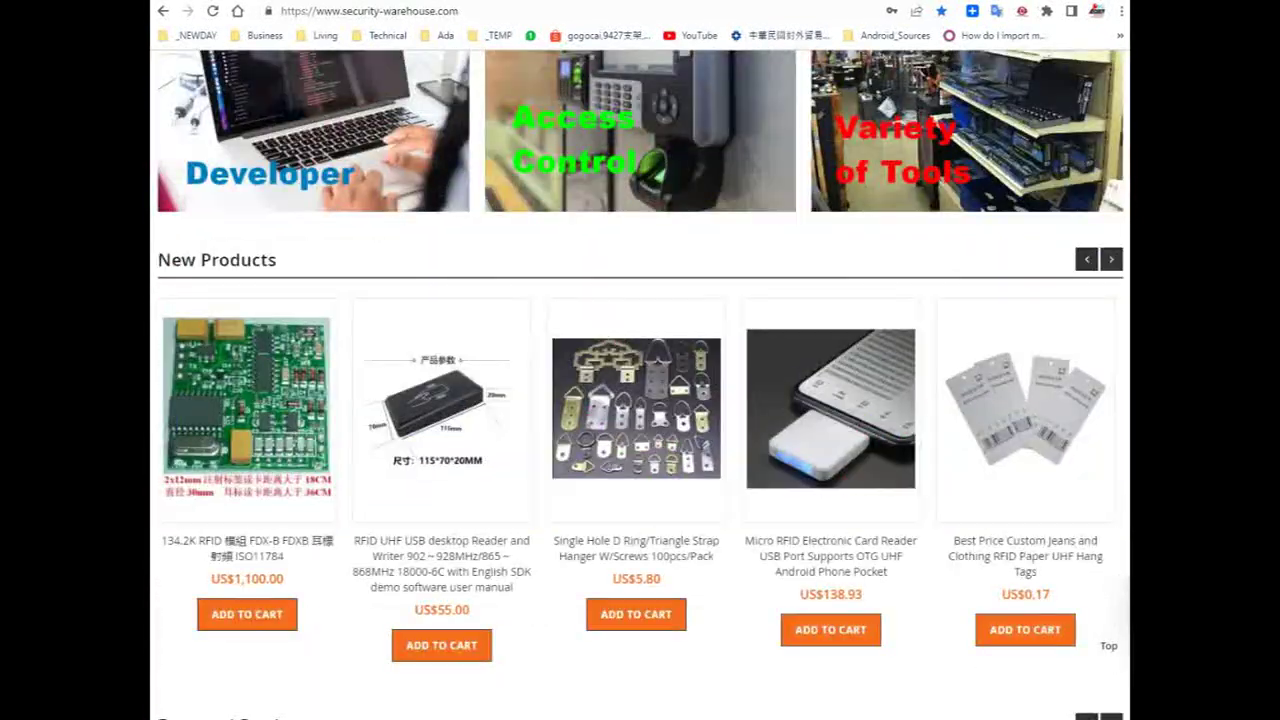
click(447, 433)
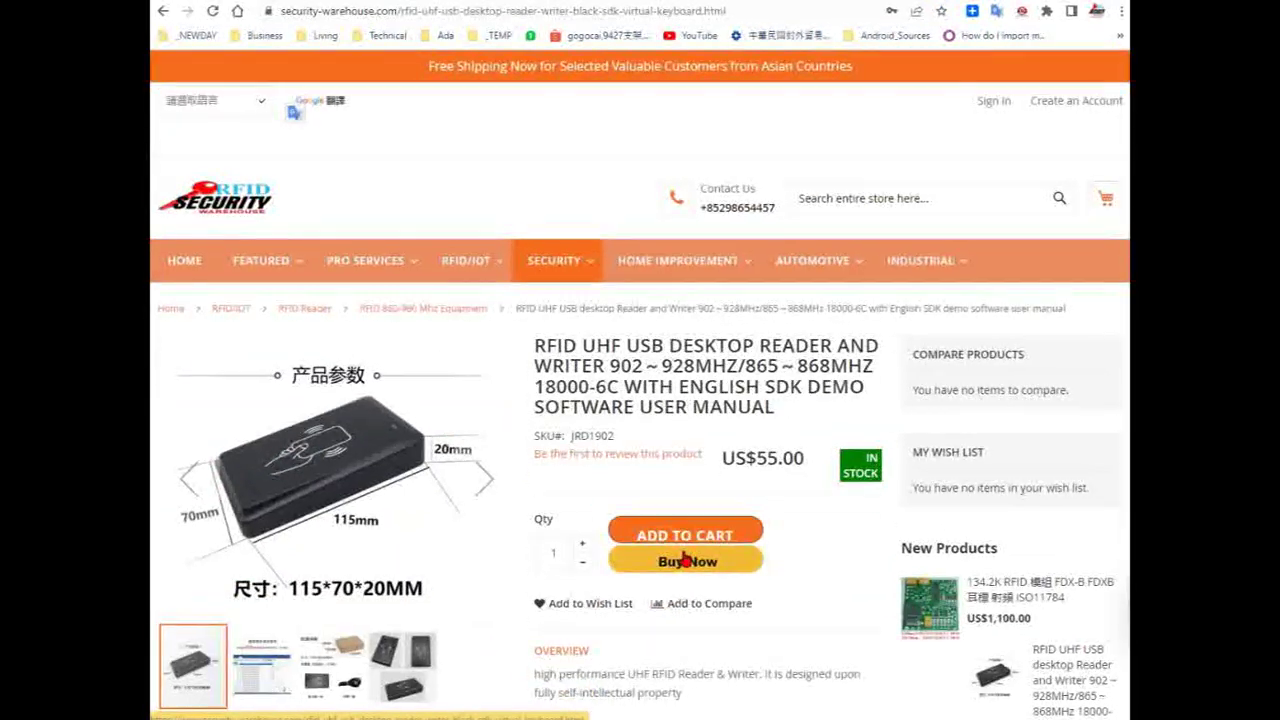
- Add the RFID reader to the cart, then start entering the login e-mail on the sign-in page
click(687, 552)
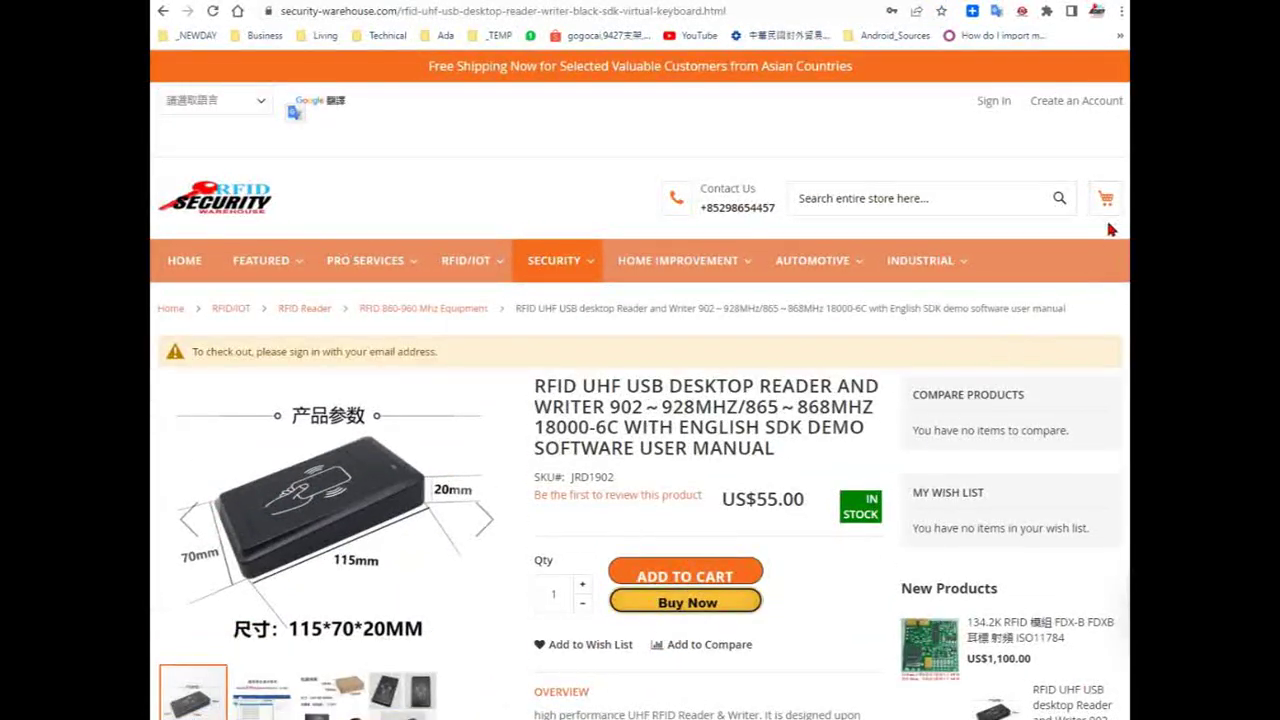
click(1105, 200)
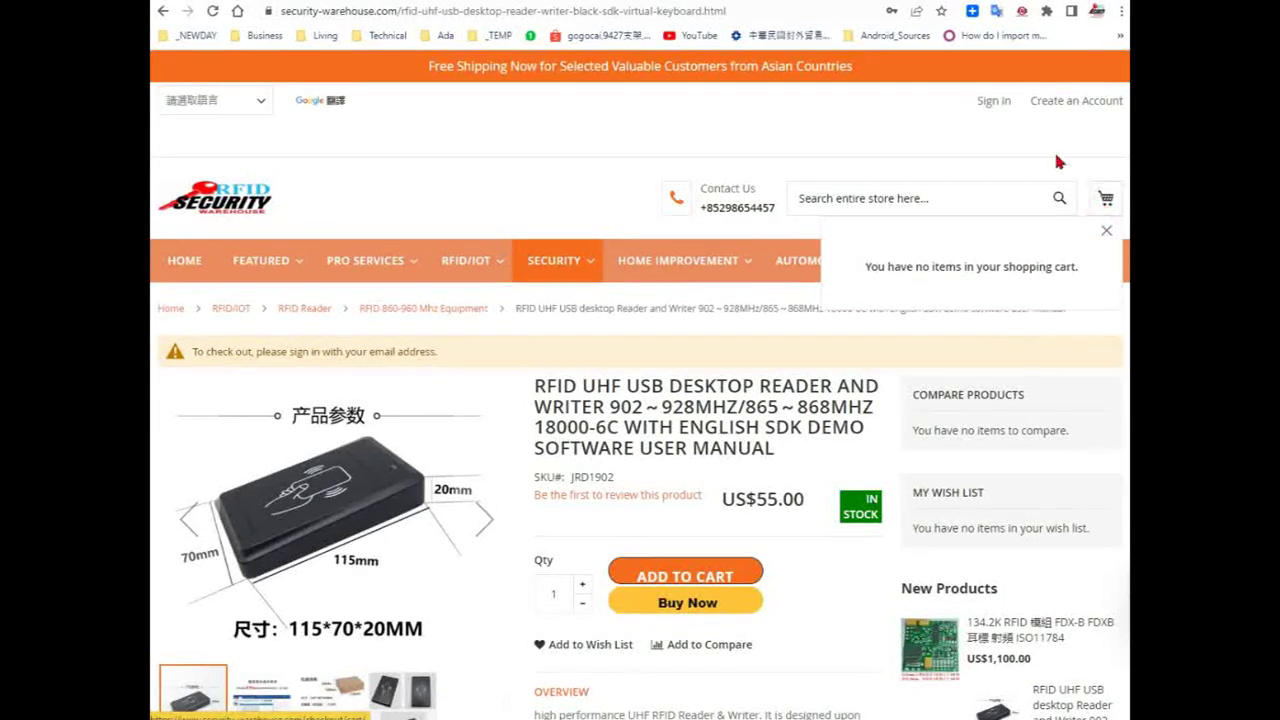
click(985, 100)
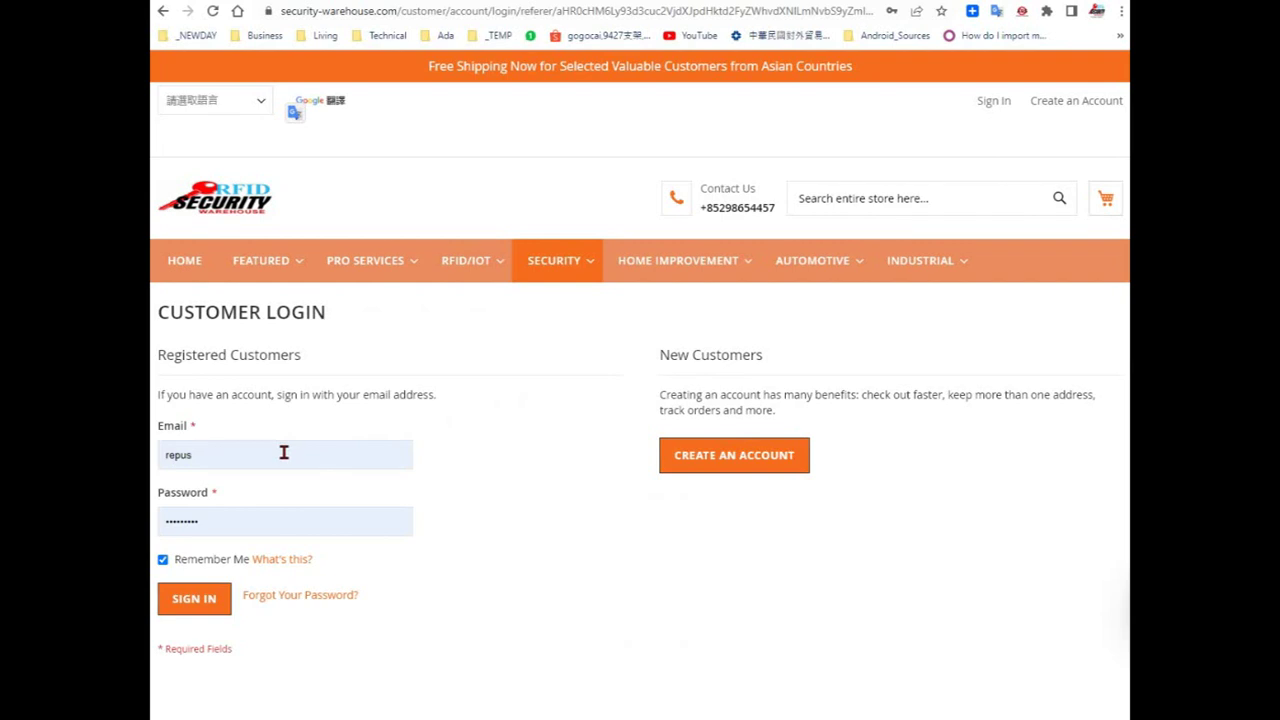
click(284, 453)
double_click(211, 454)
text(admin)
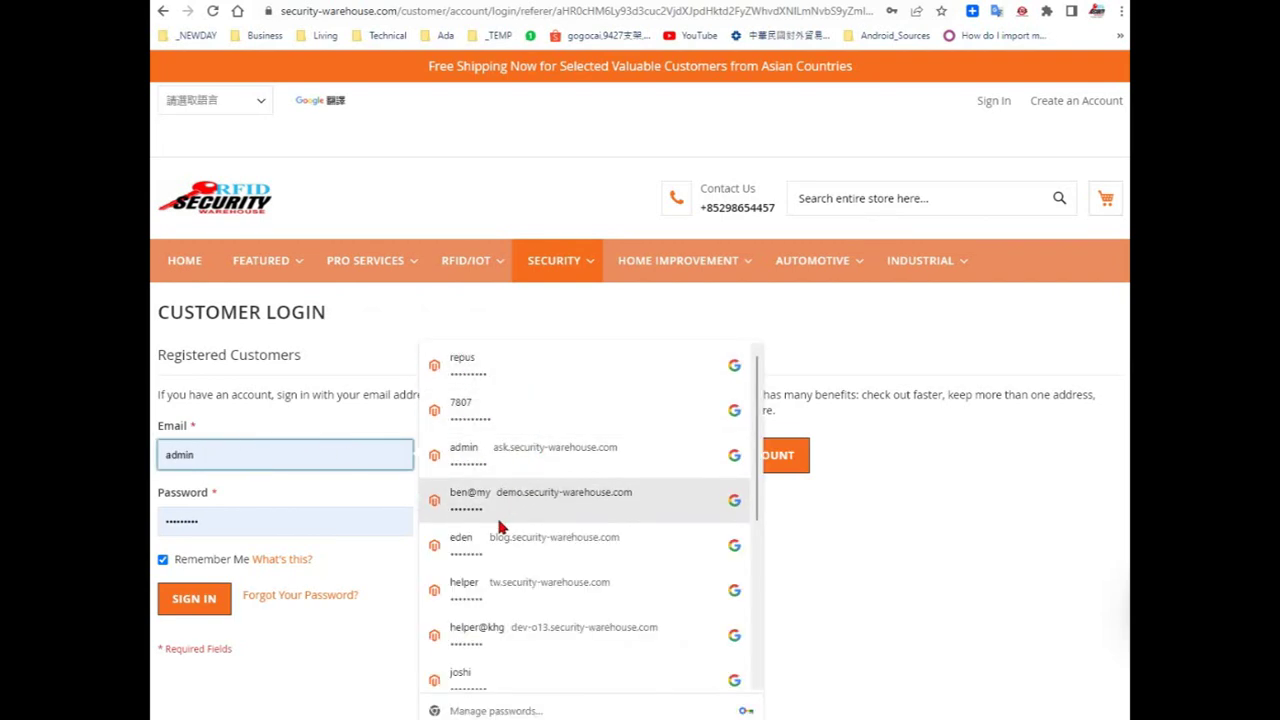
scroll(492, 622, down, 3)
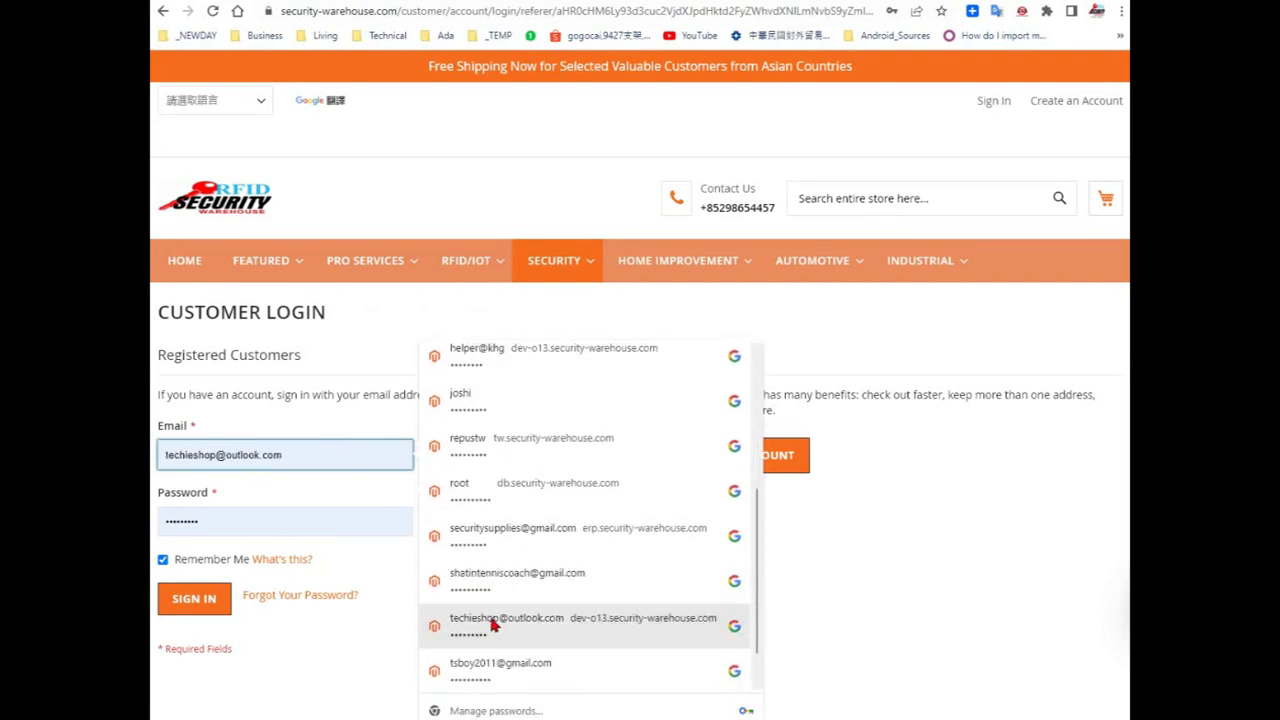
- Sign in to the store account using the saved login
click(508, 672)
click(220, 602)
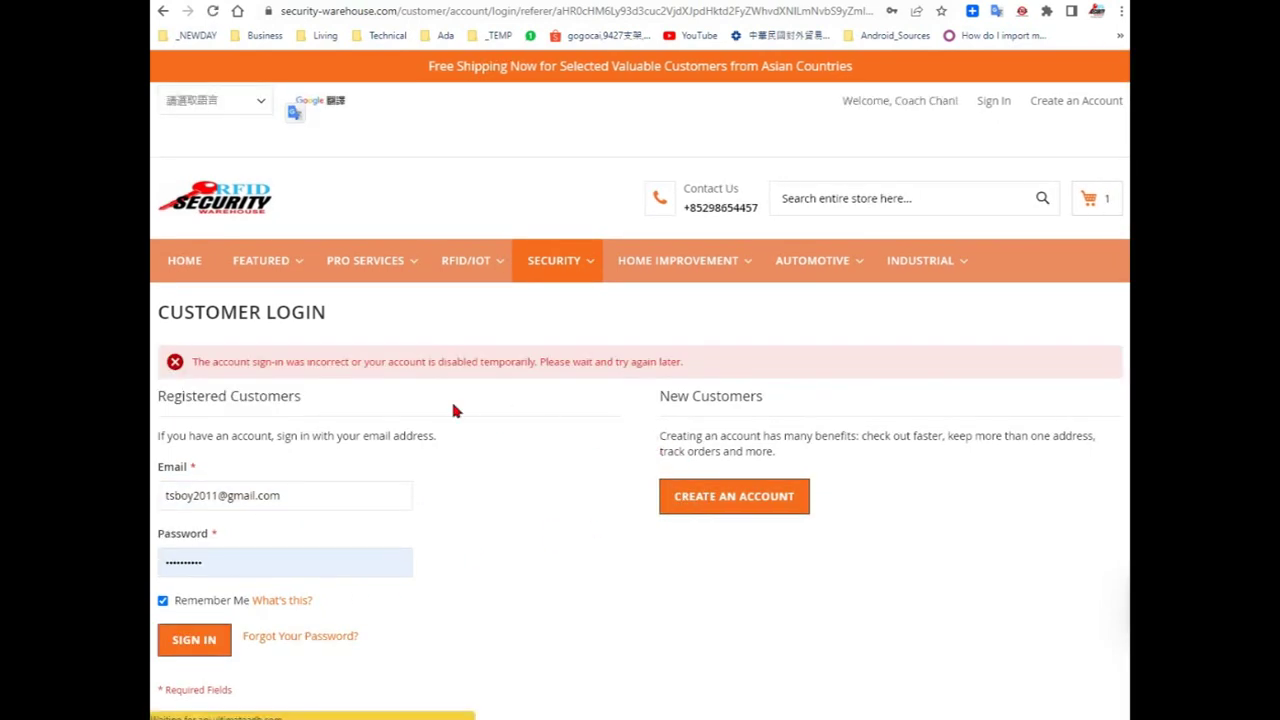
scroll(366, 481, down, 2)
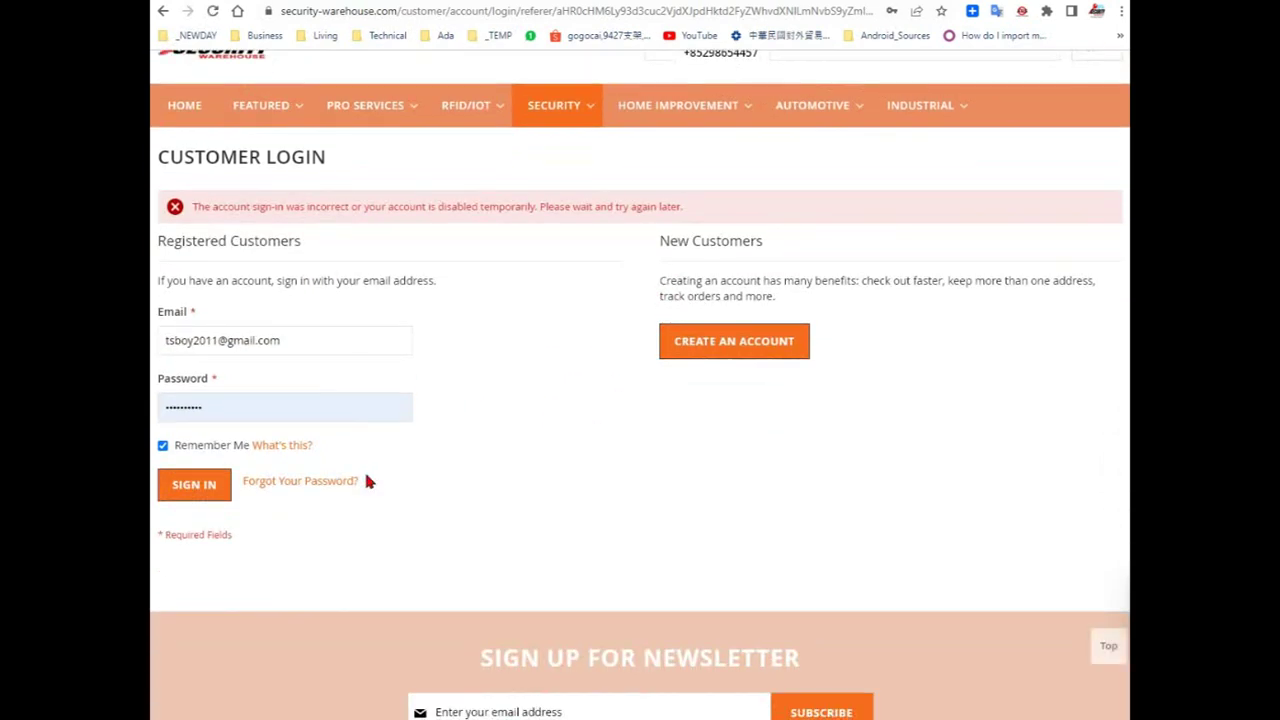
click(226, 486)
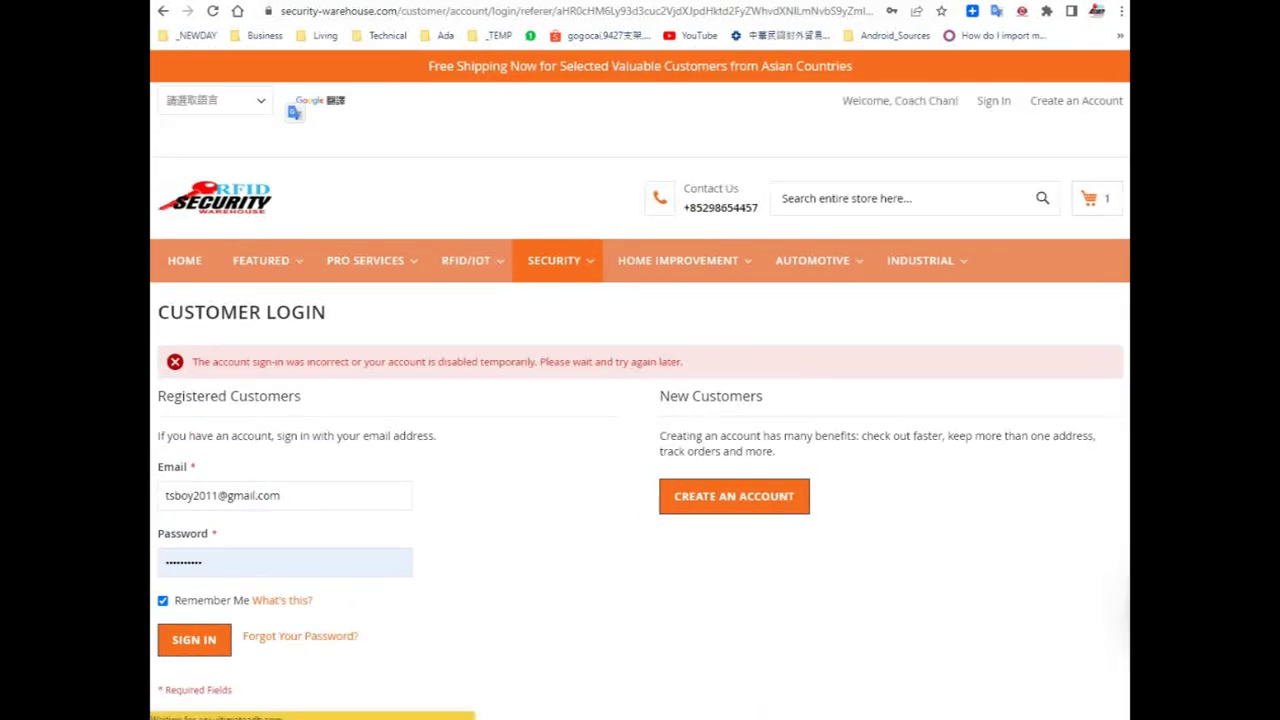
- Open the full Shopping Cart page showing two RFID items and a US$266.96 total
click(1090, 162)
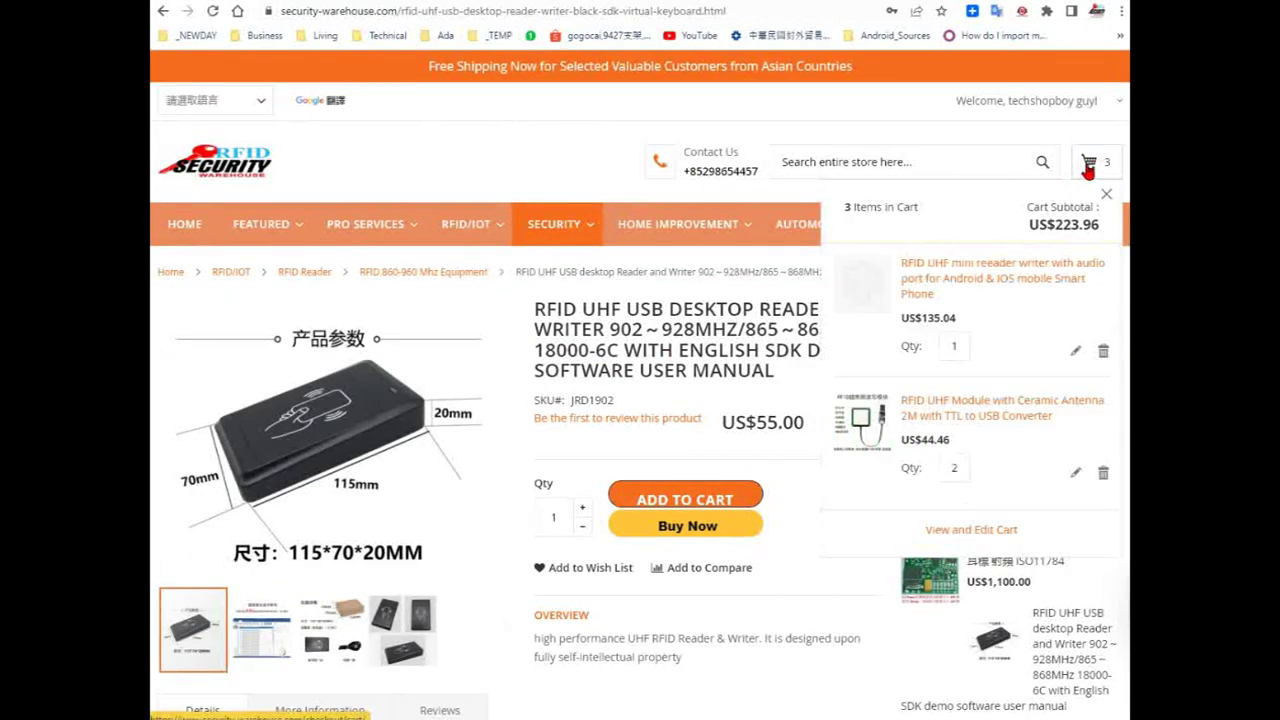
click(981, 540)
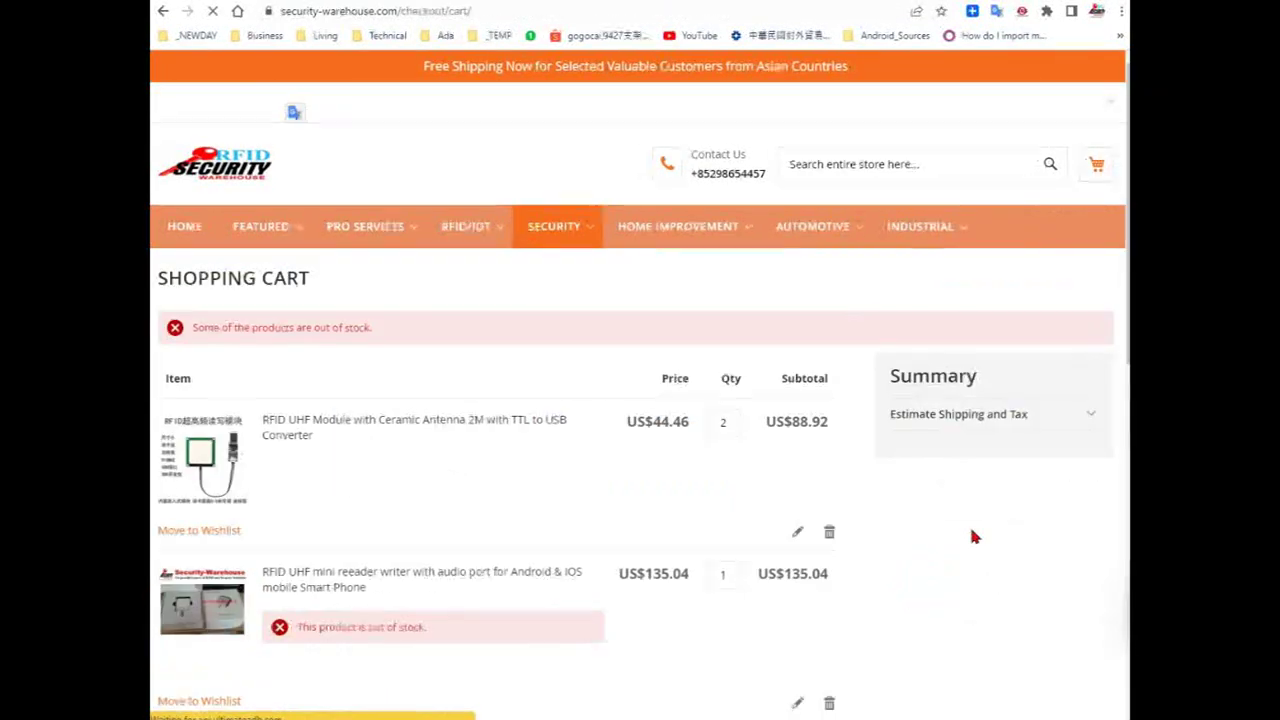
scroll(900, 510, down, 2)
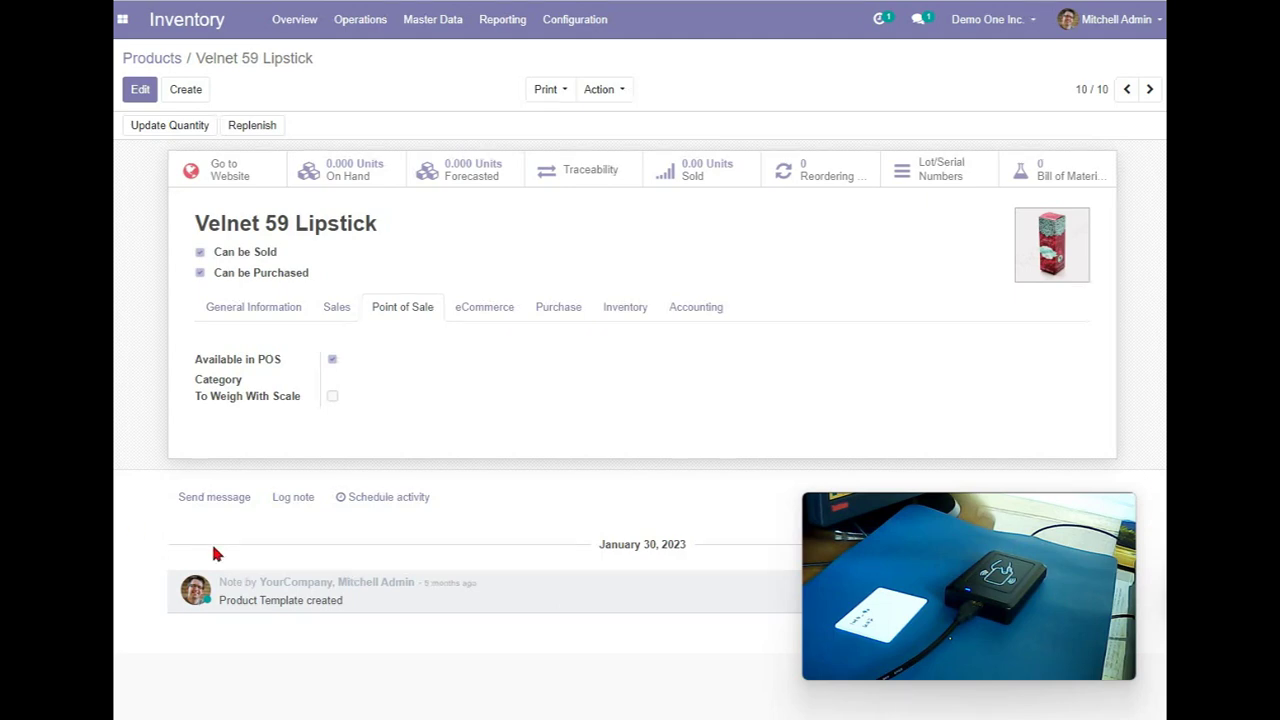
mouse_move(935, 603)
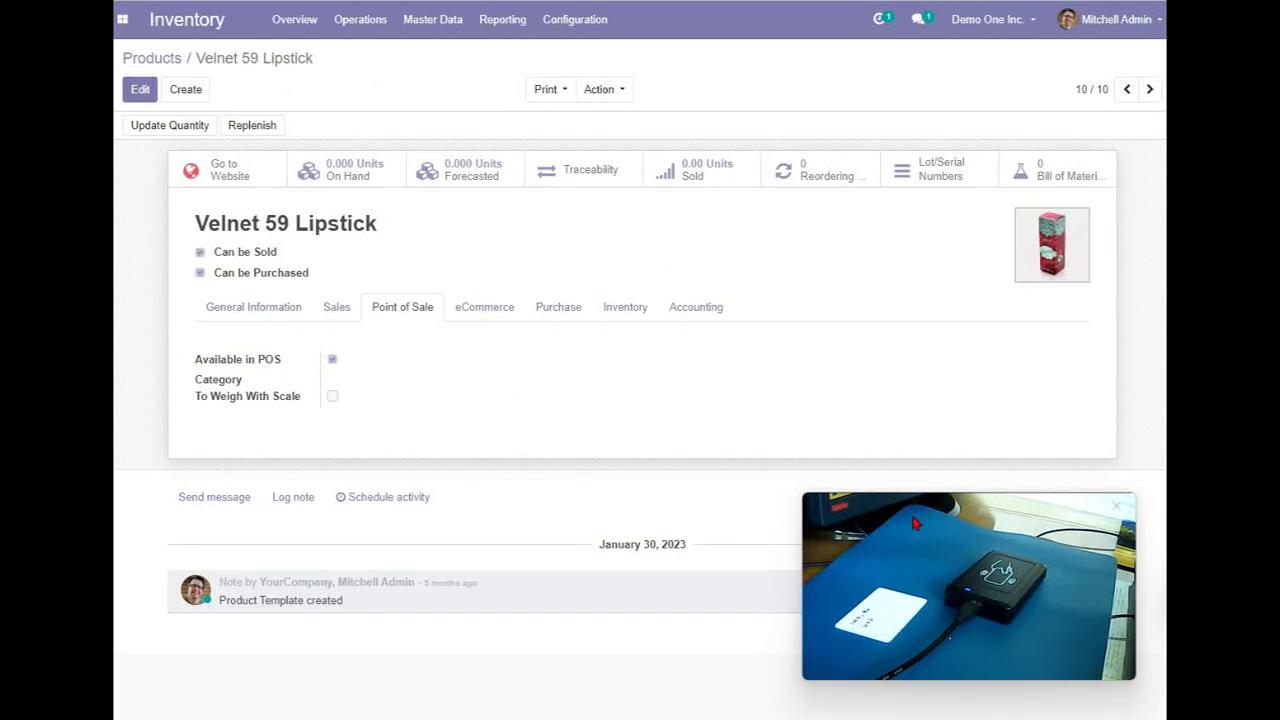
mouse_move(1000, 565)
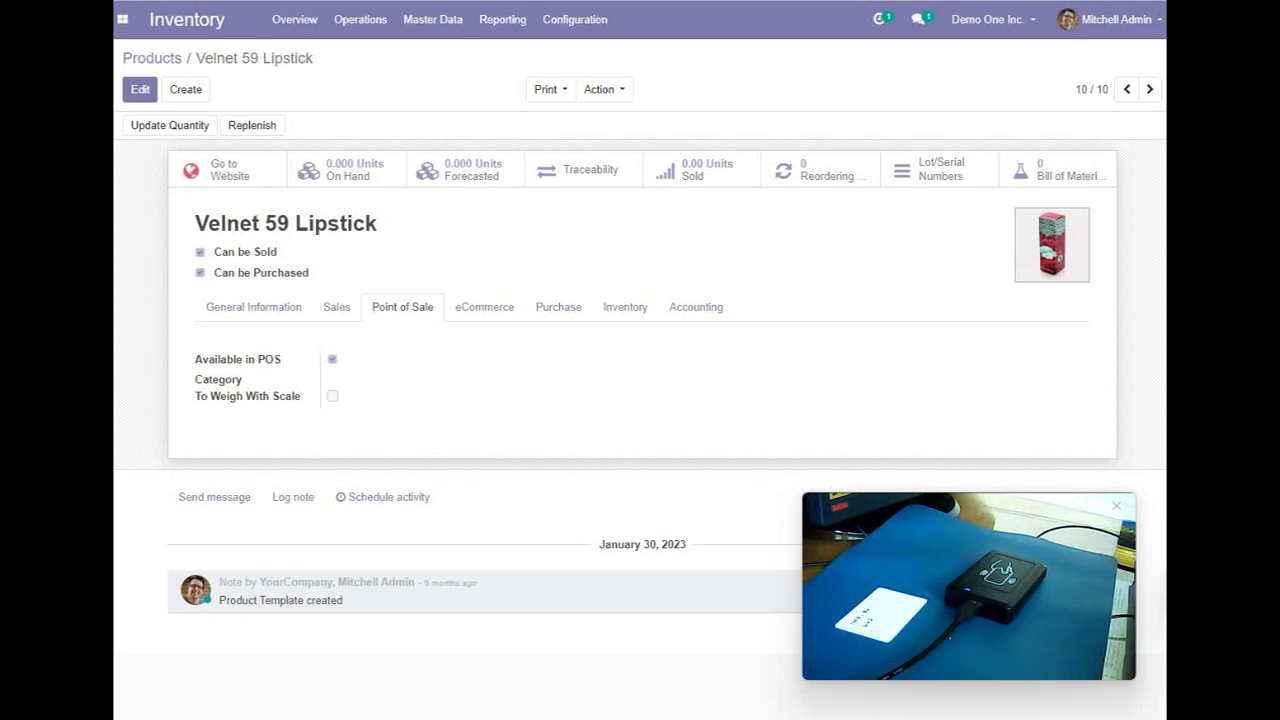
mouse_move(943, 603)
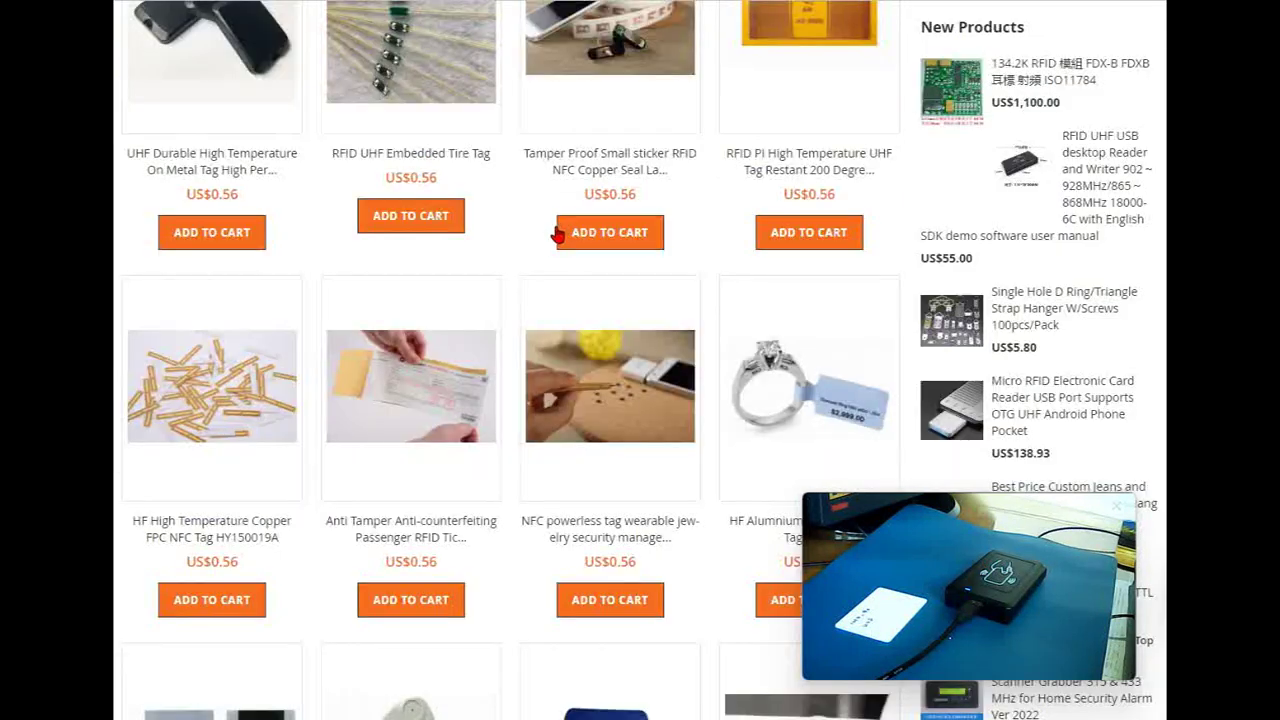
- Go to page 3 of the TOP listing and open the US$55.00 RFID UHF USB desktop reader/writer
scroll(528, 363, down, 5)
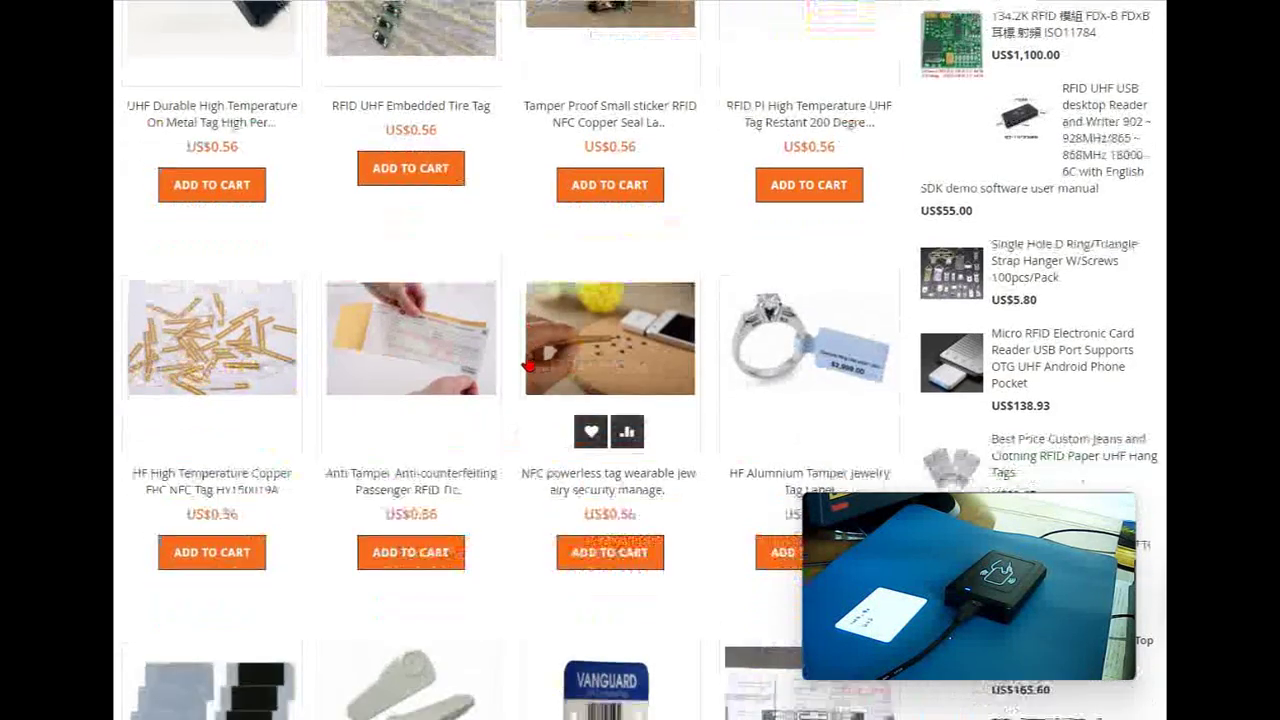
scroll(528, 363, up, 10)
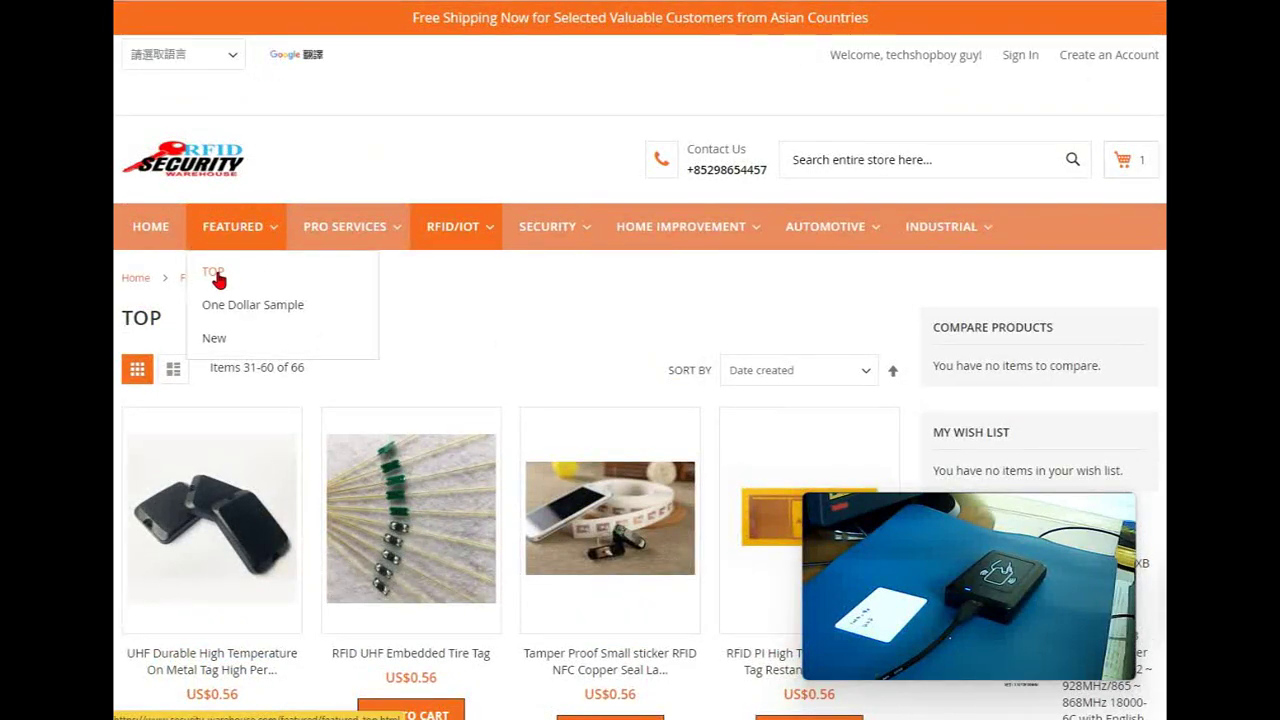
scroll(557, 279, down, 4)
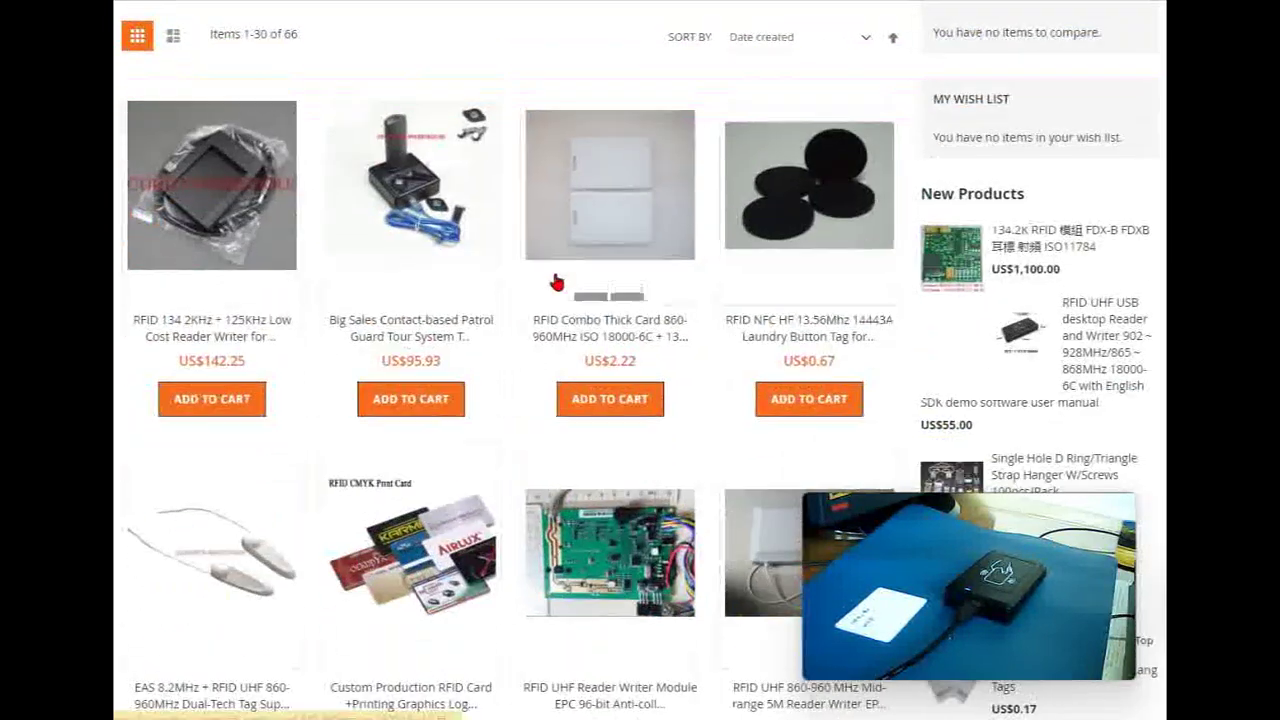
scroll(557, 281, down, 10)
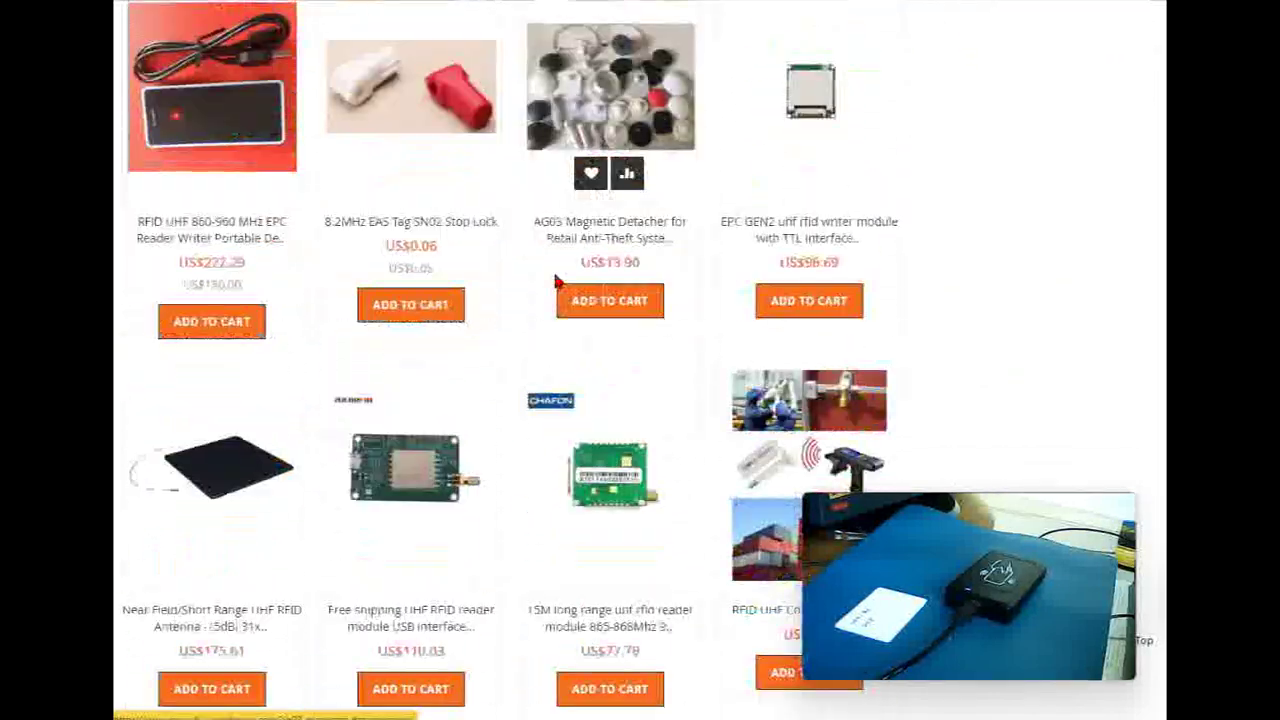
scroll(557, 281, down, 5)
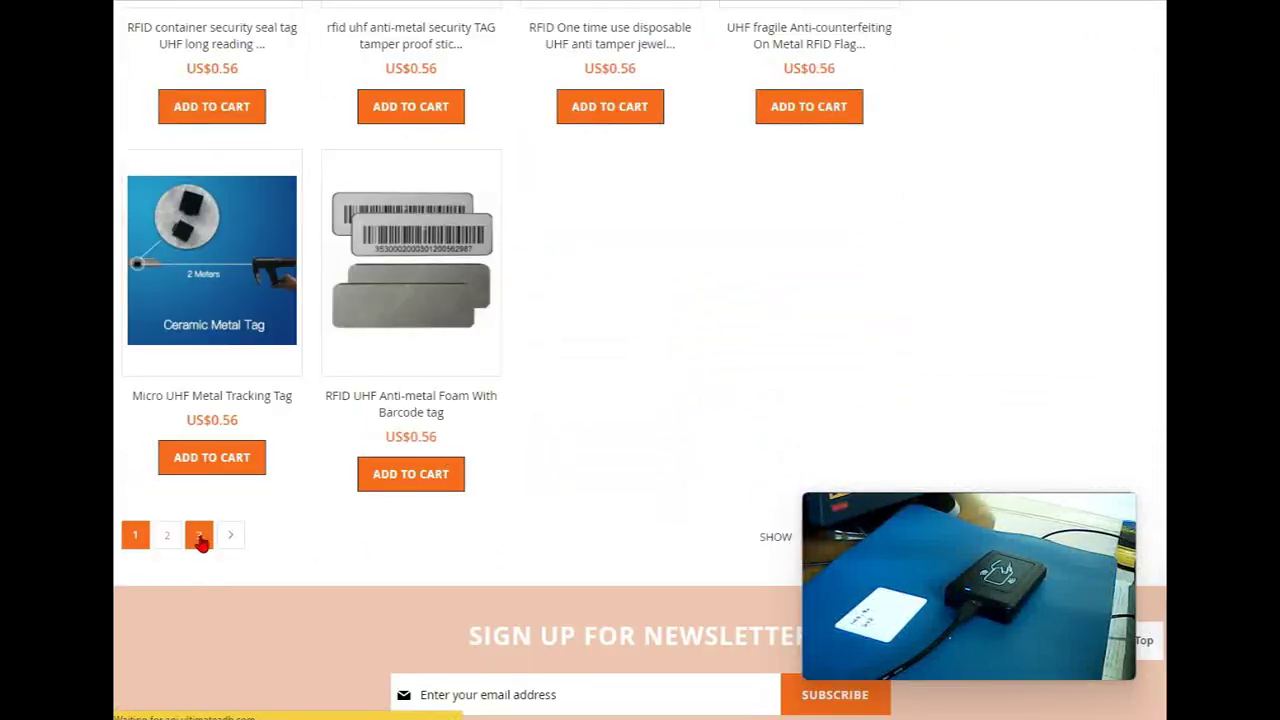
click(199, 535)
scroll(349, 492, down, 5)
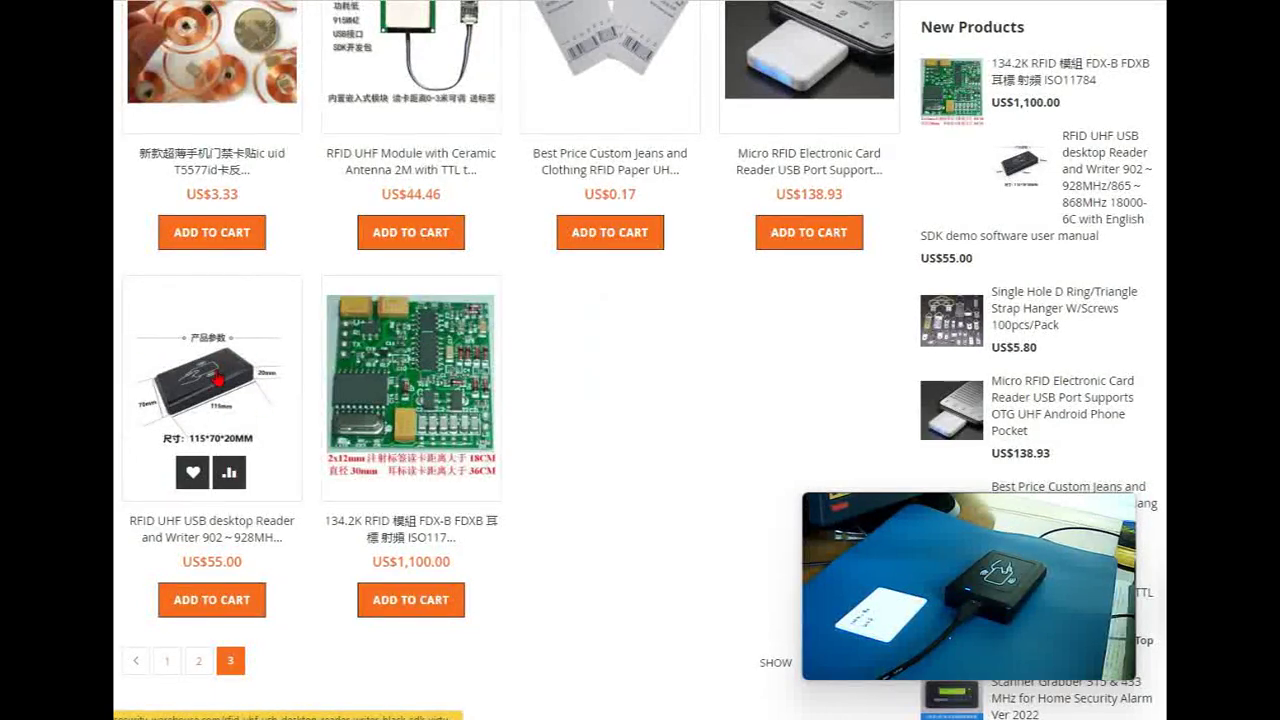
click(215, 390)
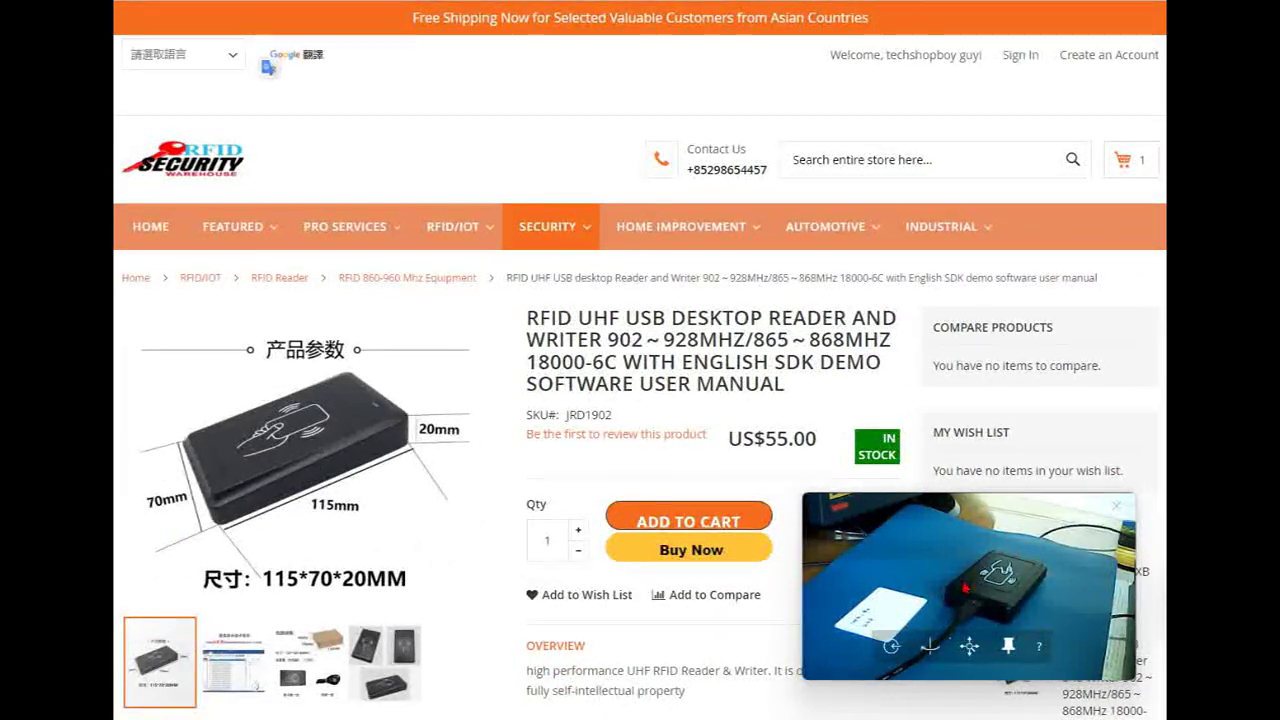
scroll(463, 483, down, 1)
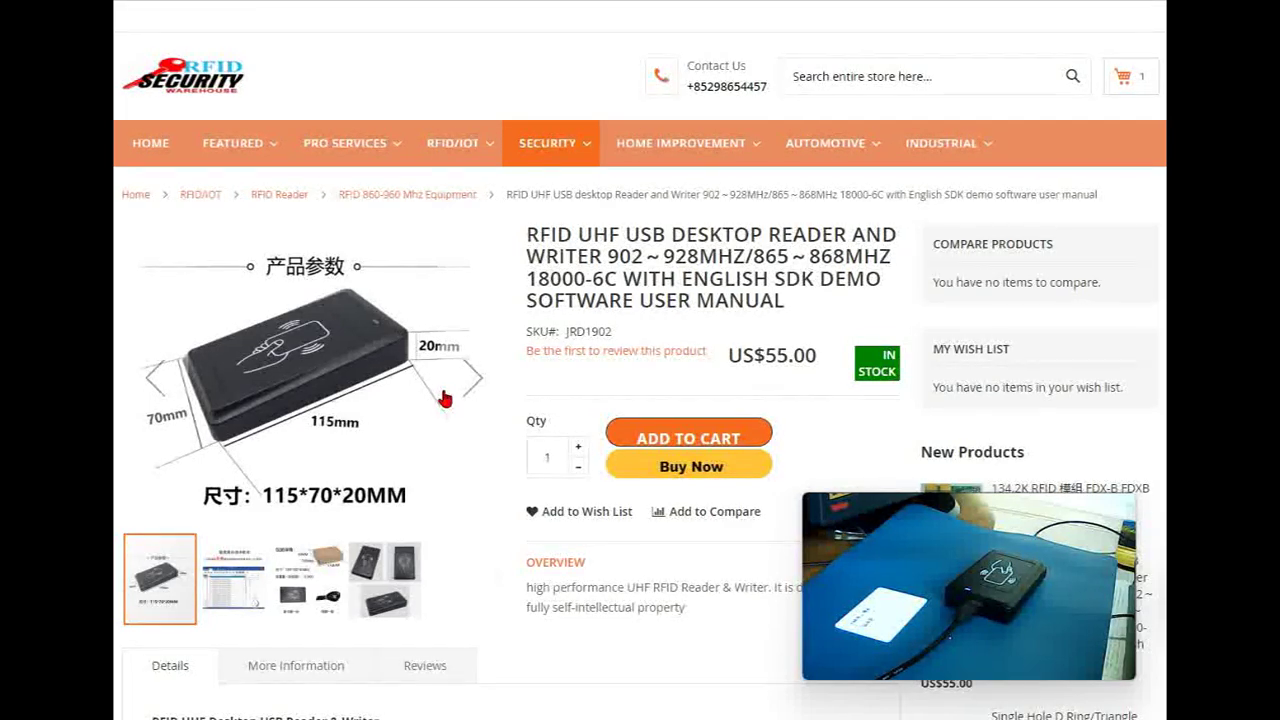
mouse_move(981, 571)
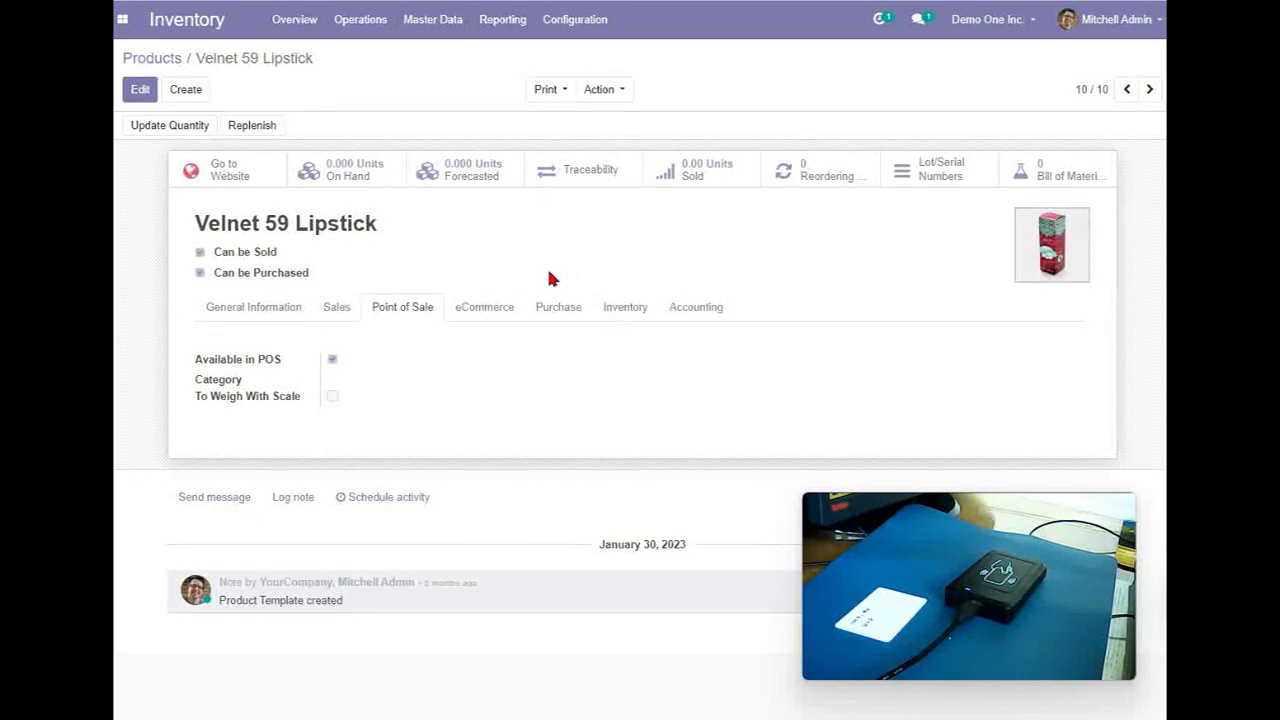
mouse_move(1038, 585)
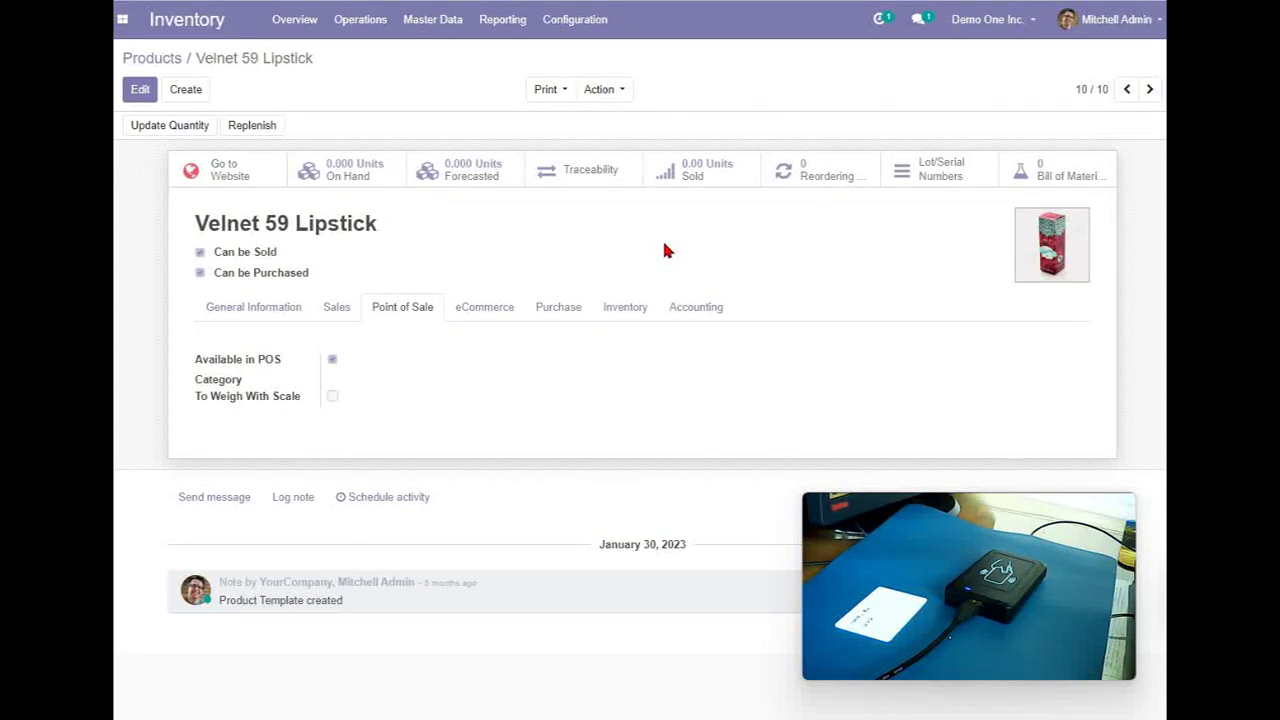
mouse_move(862, 638)
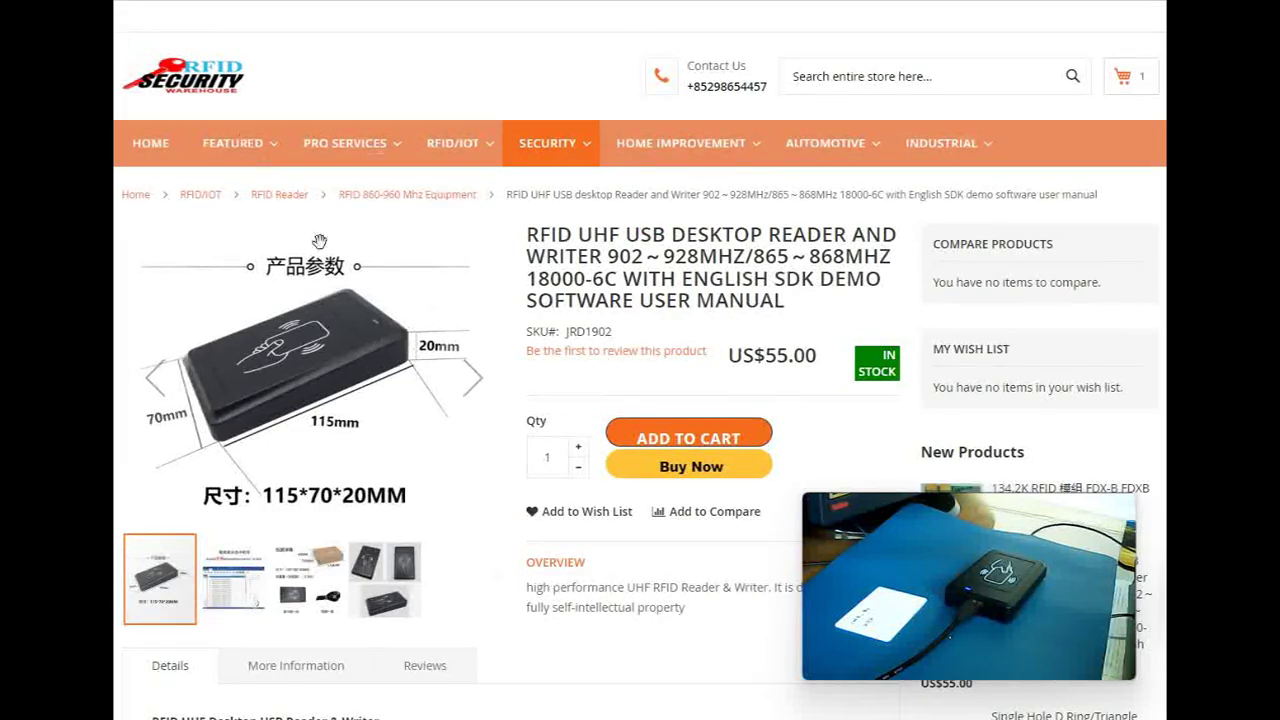
- Open the Featured > TOP category and go to page 2 of the listing
click(200, 214)
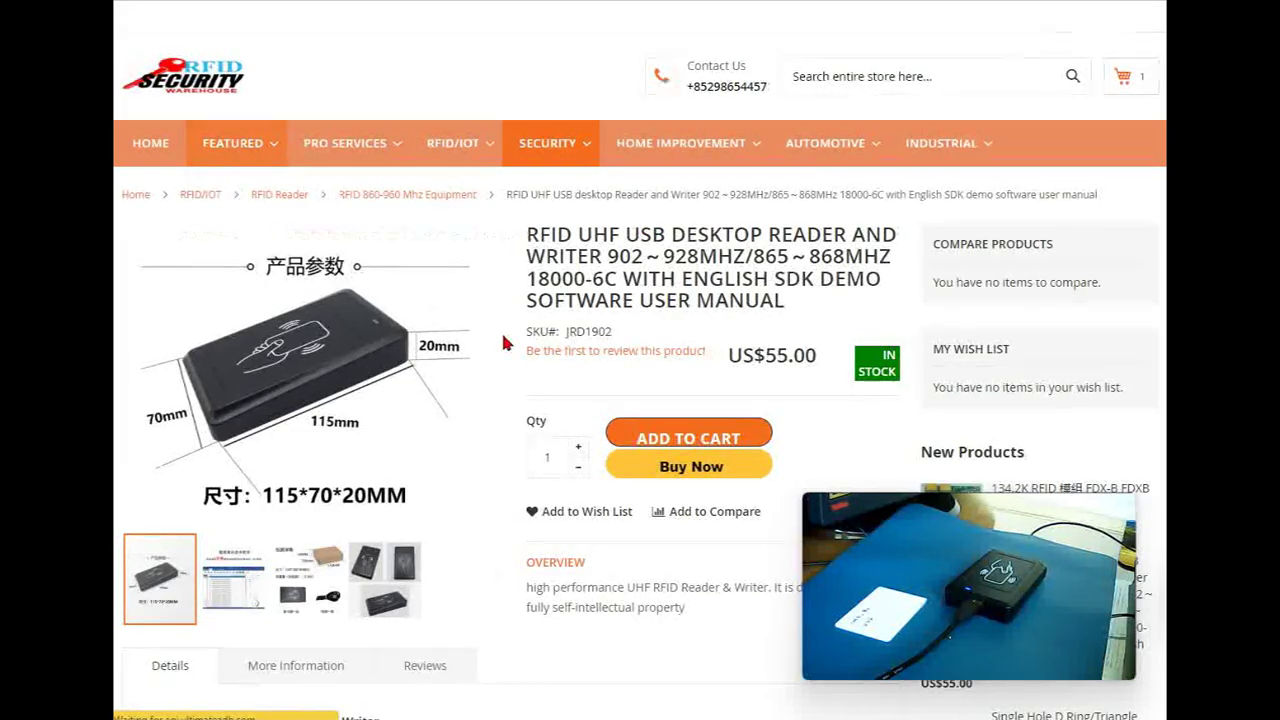
scroll(503, 338, down, 15)
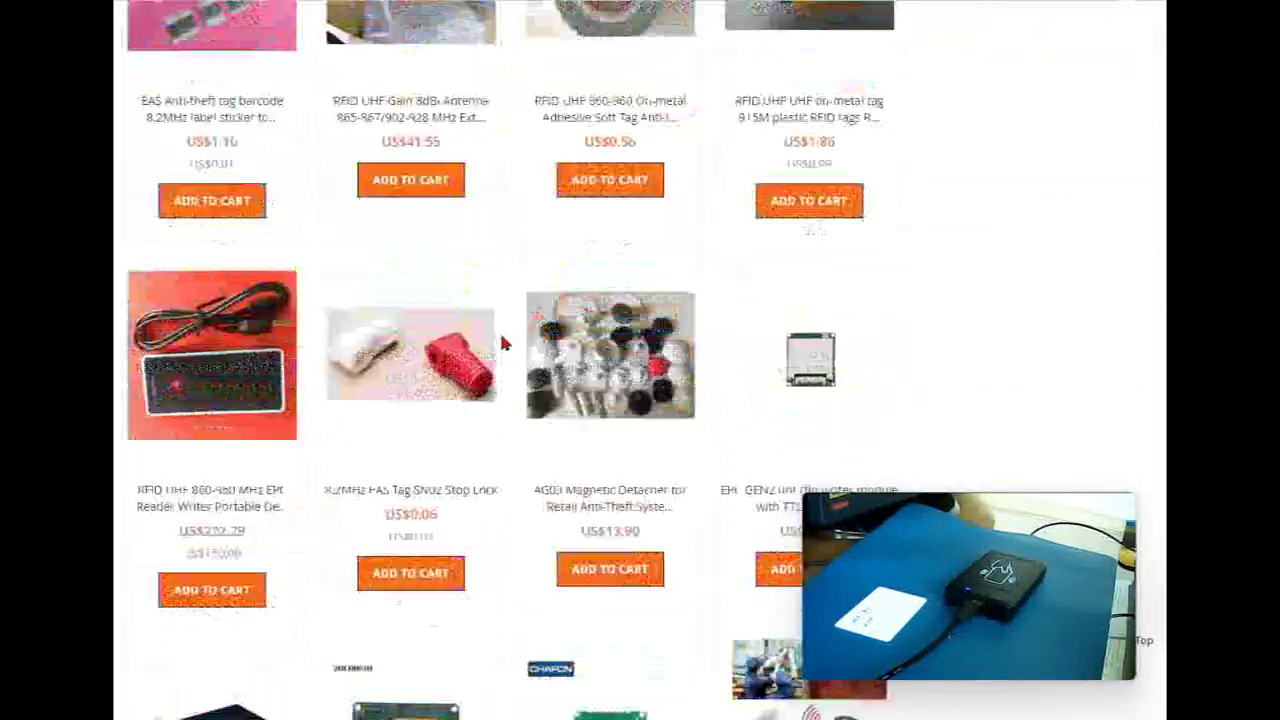
scroll(503, 343, down, 10)
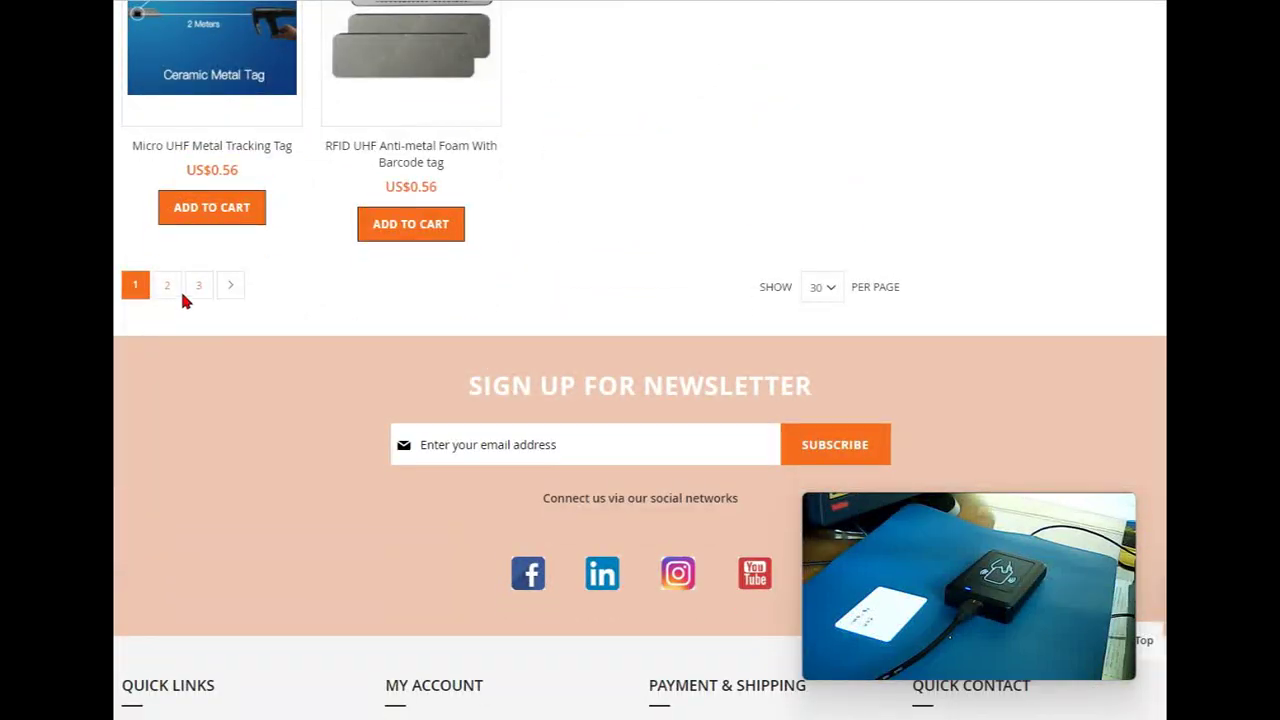
click(170, 287)
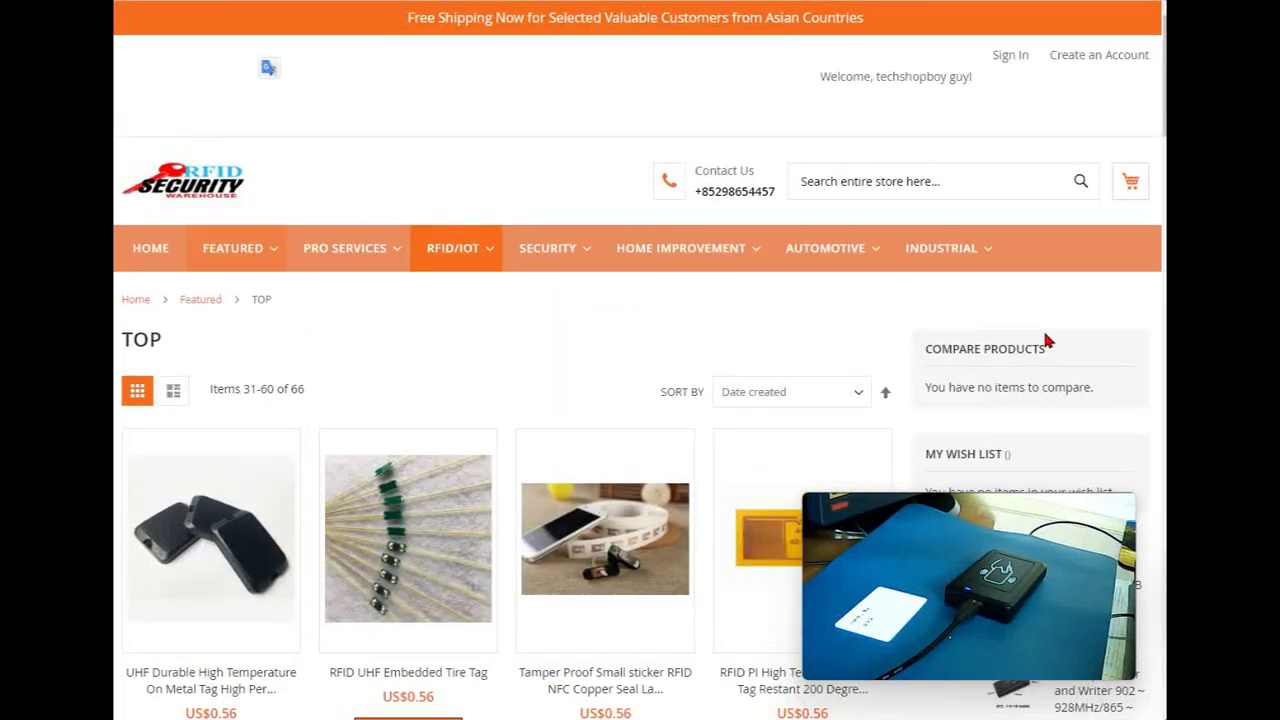
- Open the US$0.05 Counterfeit RFID UHF Sticker Label wet inlay product page
scroll(1020, 348, down, 2)
scroll(1018, 348, down, 4)
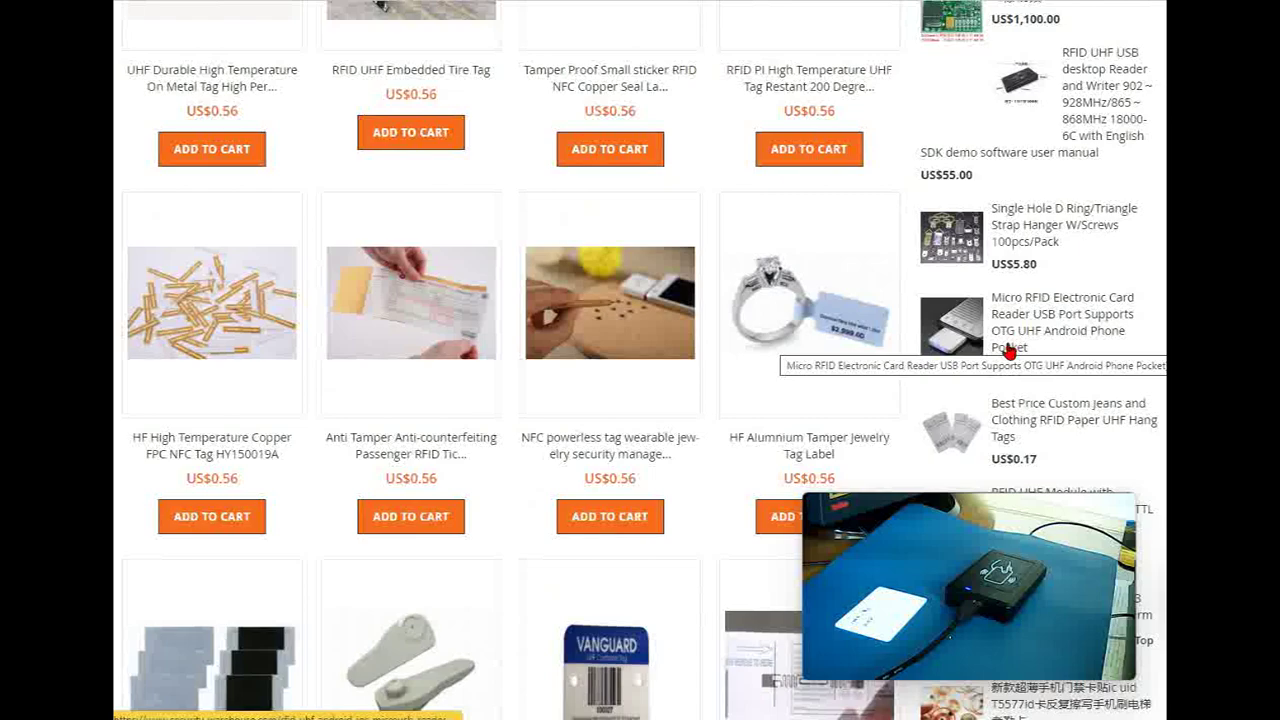
scroll(1008, 352, down, 8)
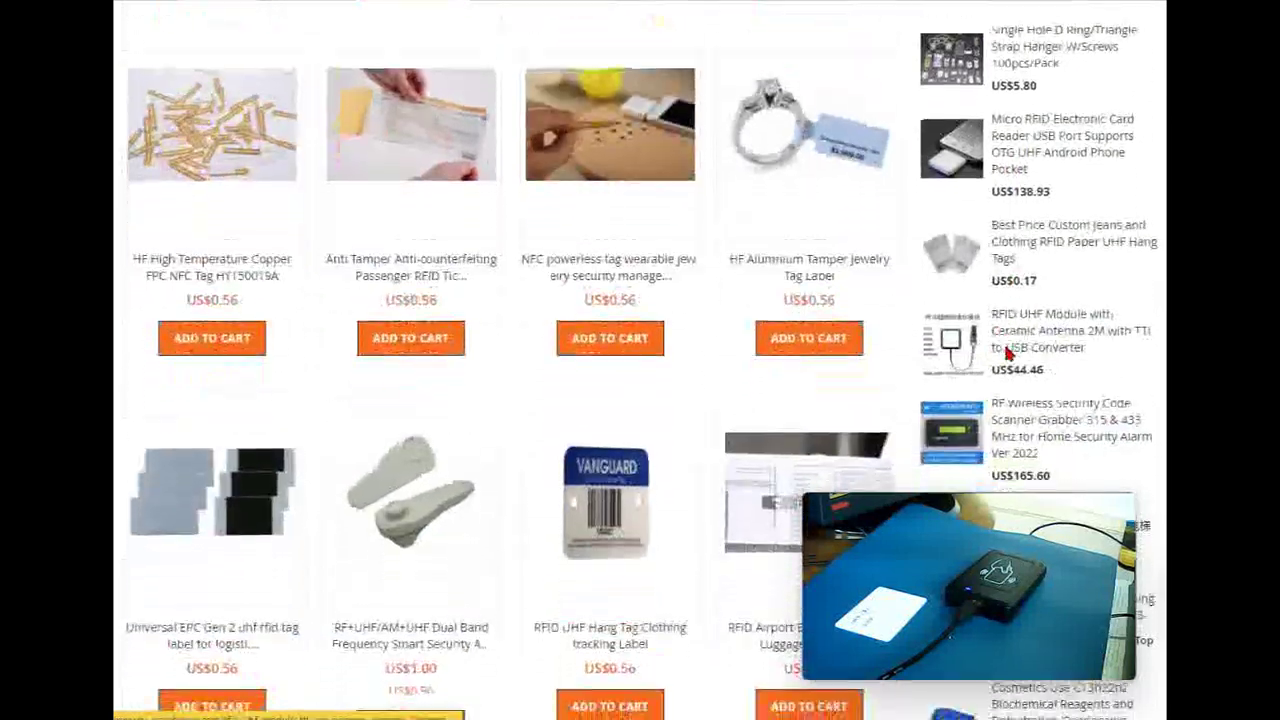
scroll(805, 370, down, 8)
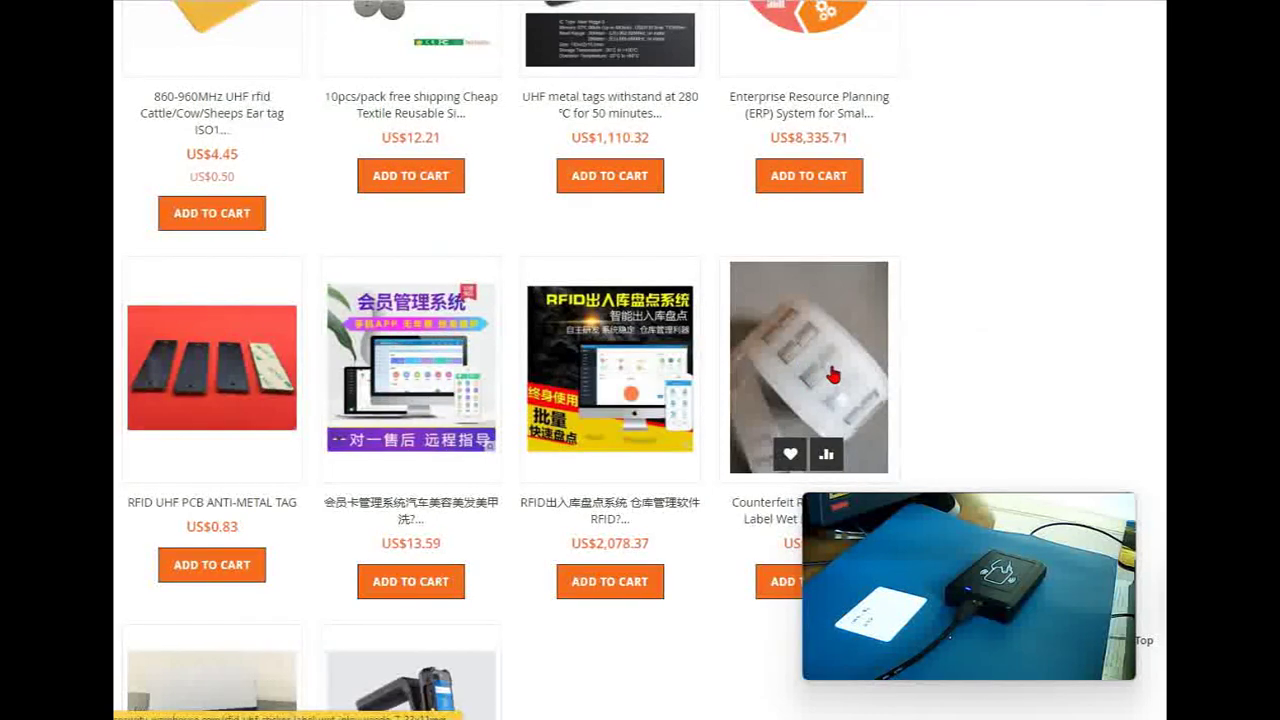
click(834, 375)
scroll(750, 330, down, 2)
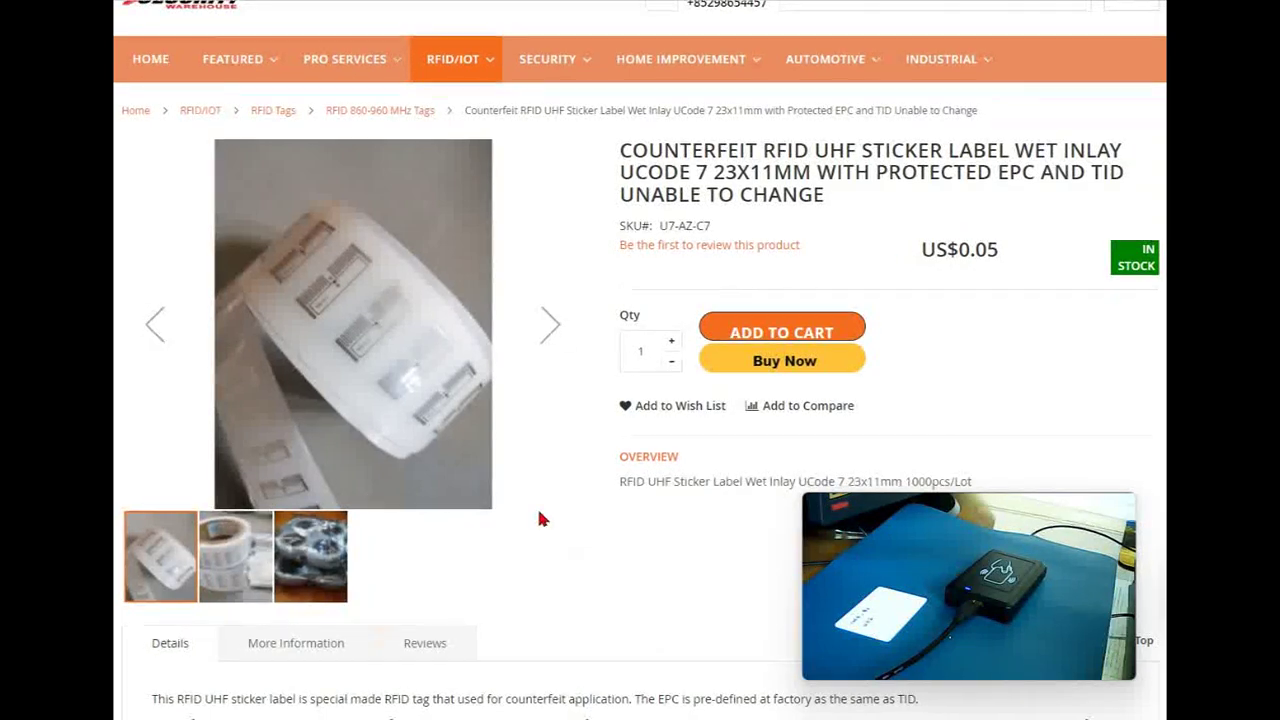
scroll(536, 505, down, 2)
scroll(684, 505, up, 1)
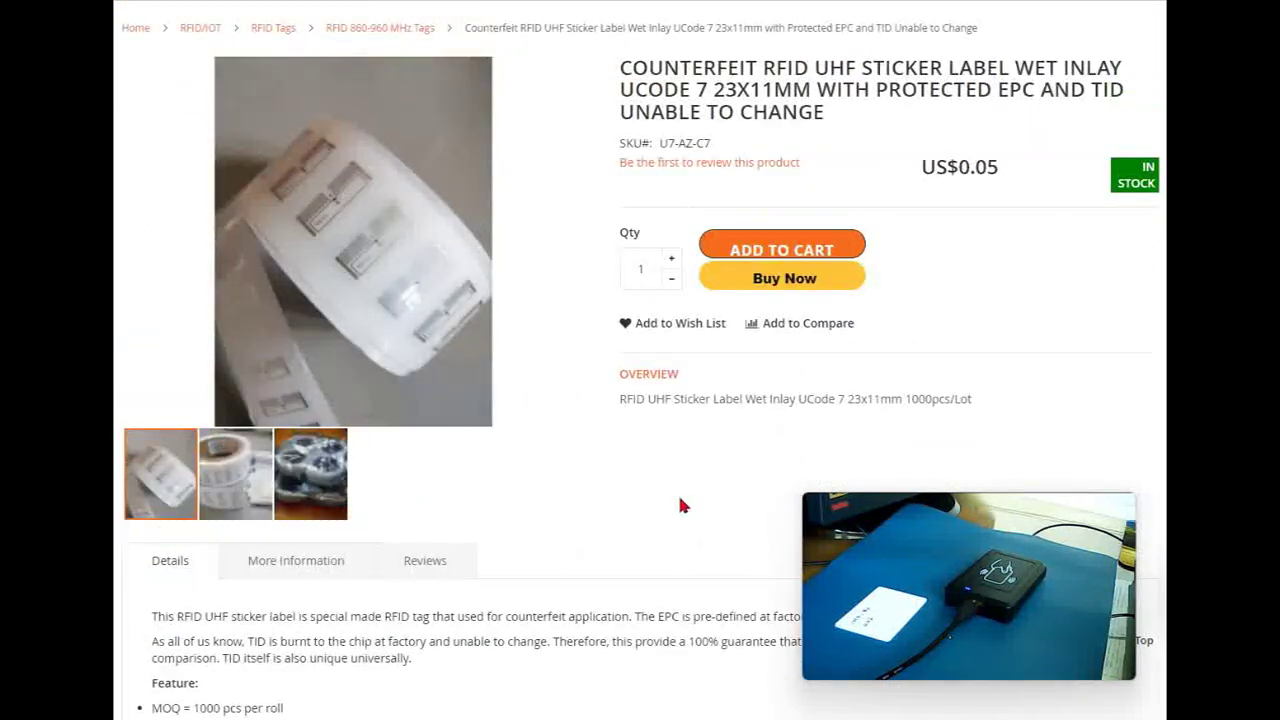
mouse_move(930, 646)
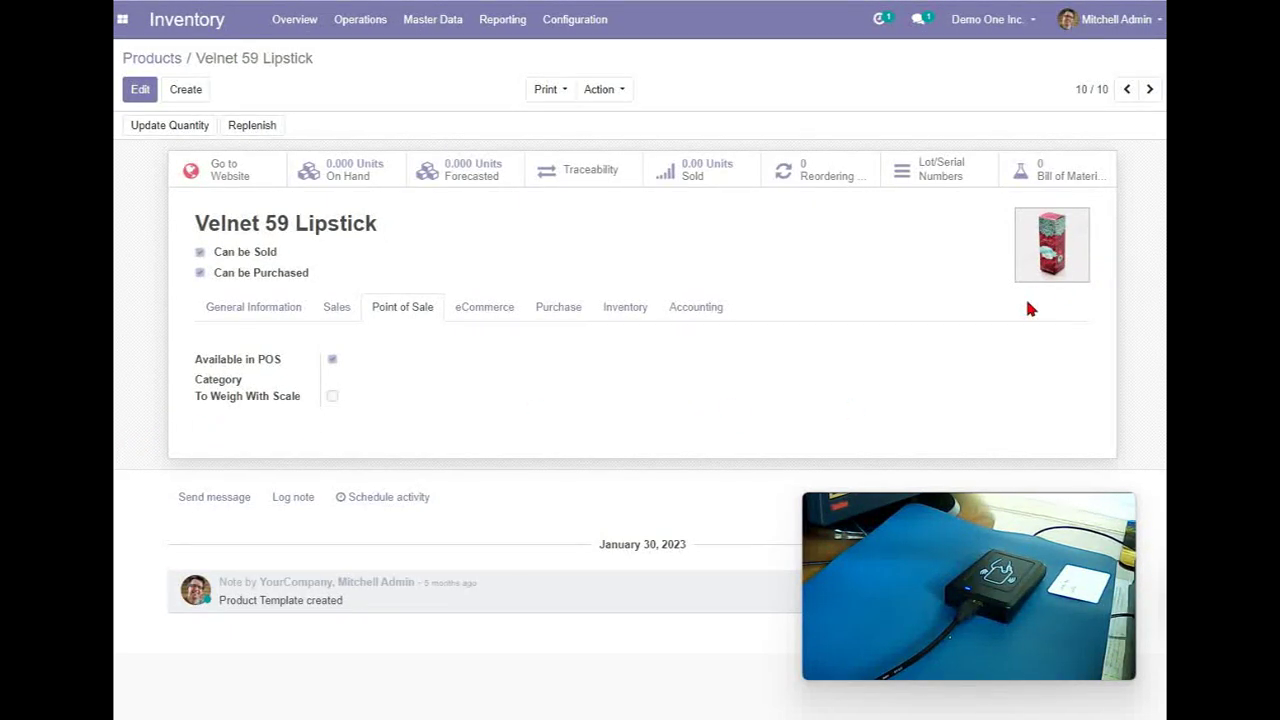
- Show Velnet 59 Lipstick's General Information tab with its type, 10.00 $ price and barcode
mouse_move(990, 588)
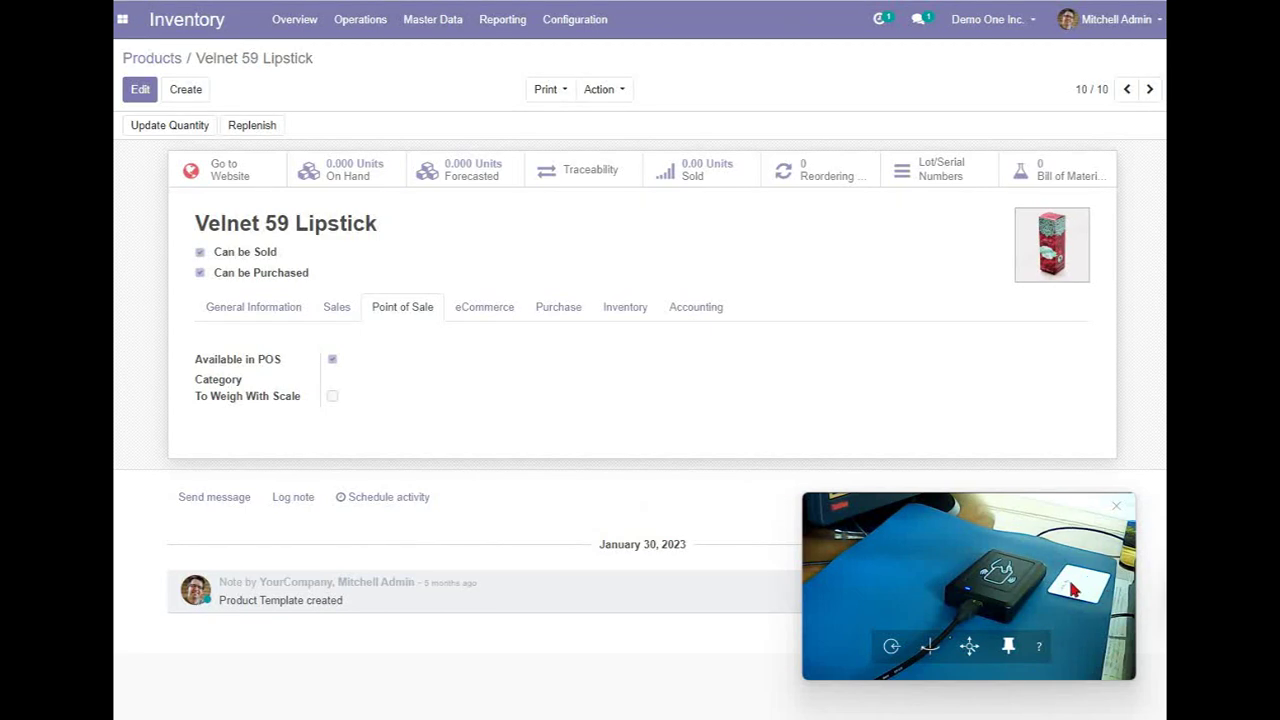
click(262, 308)
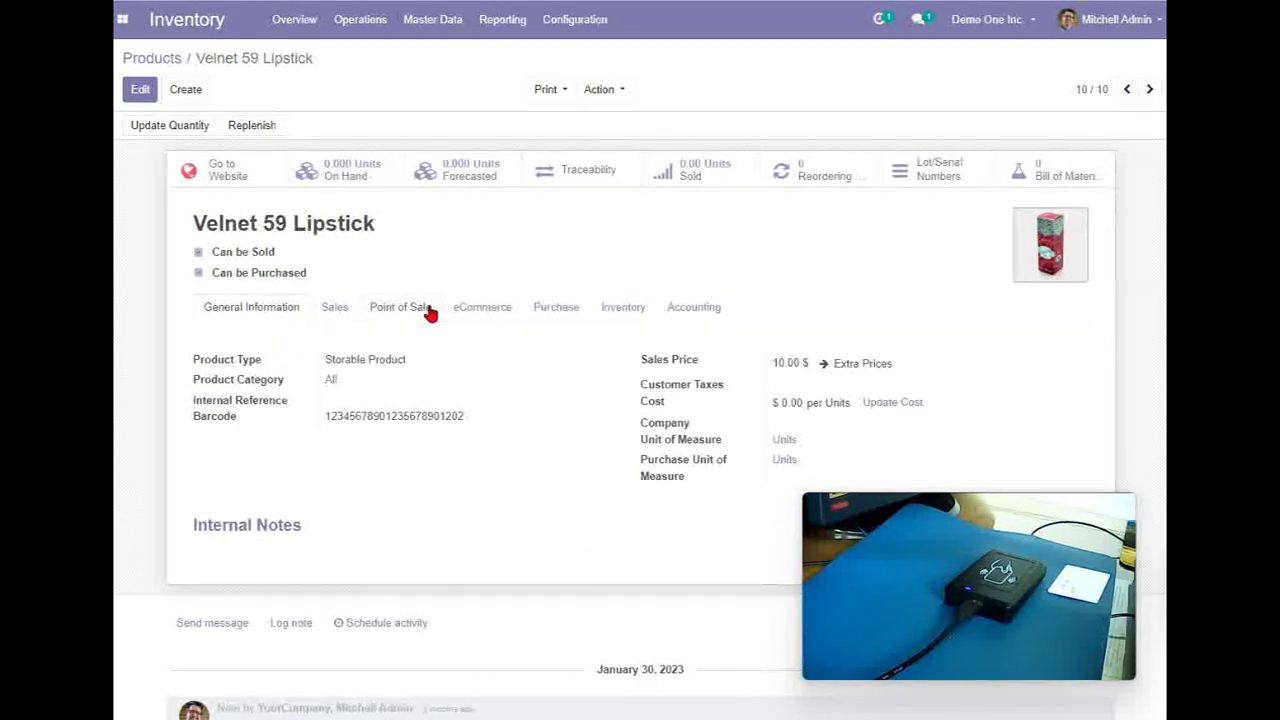
- After briefly opening and closing the app switcher twice, put Velnet 59 Lipstick into edit mode
click(122, 19)
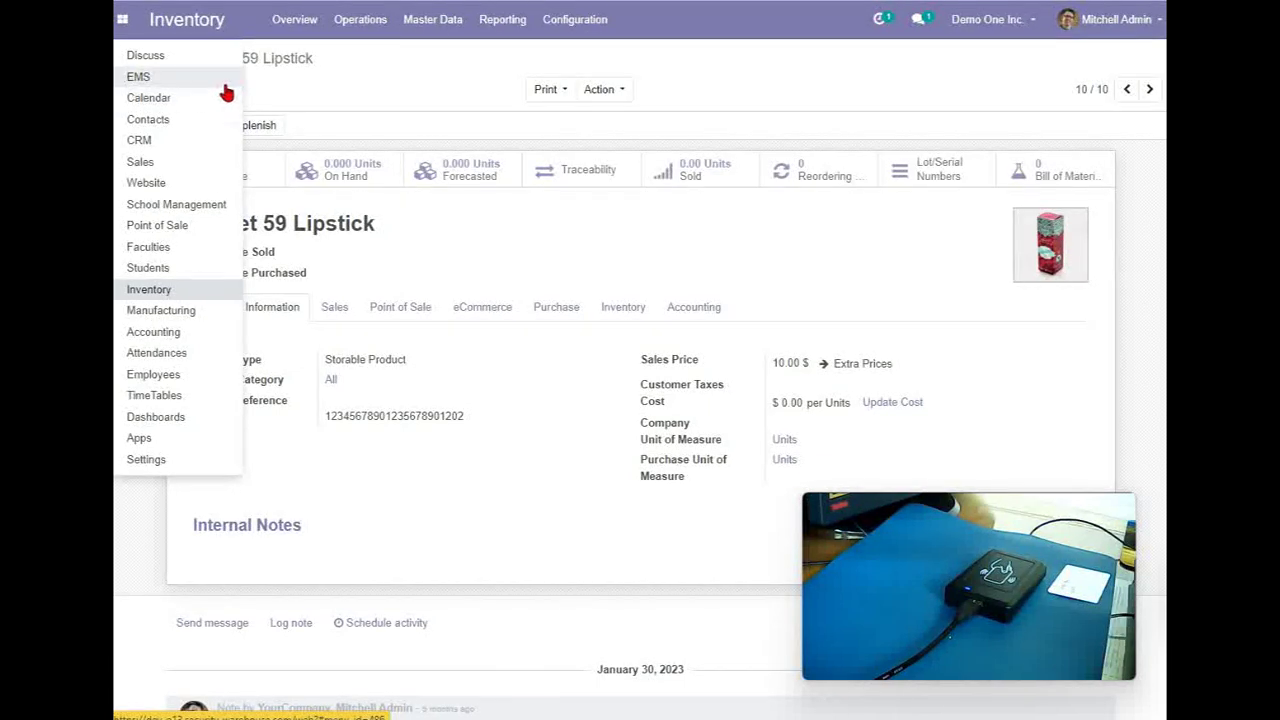
click(196, 228)
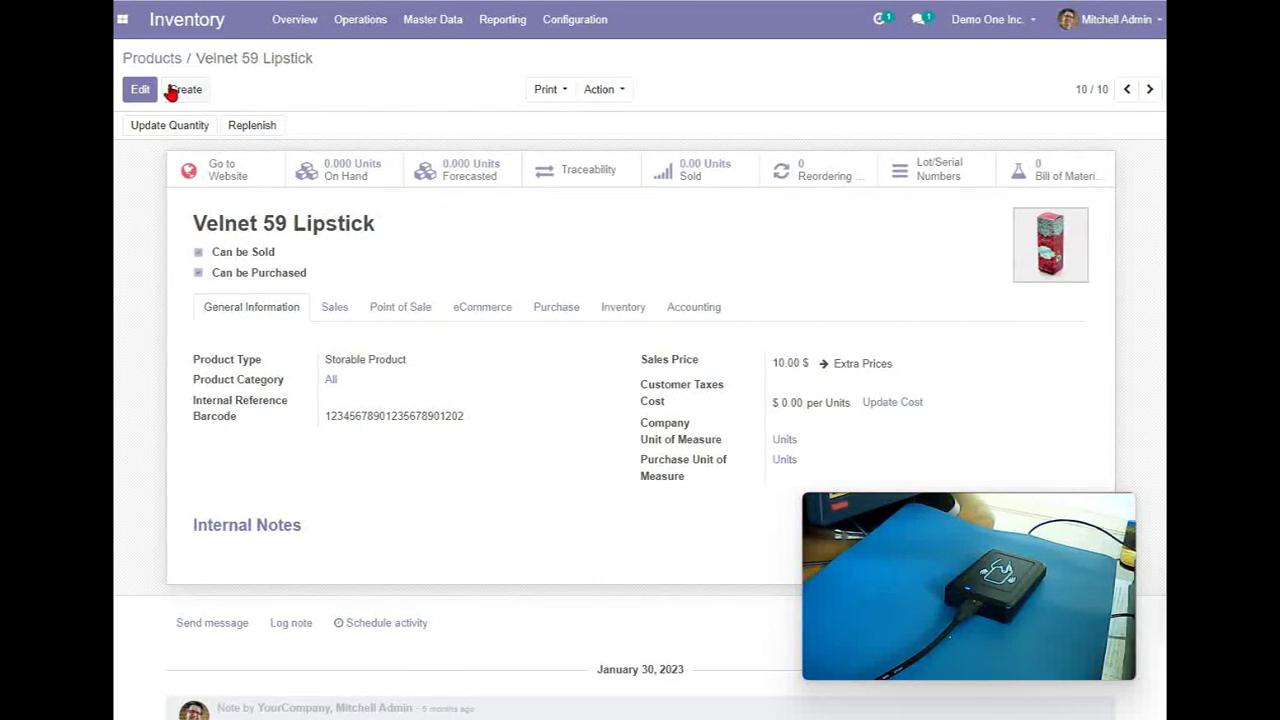
click(122, 19)
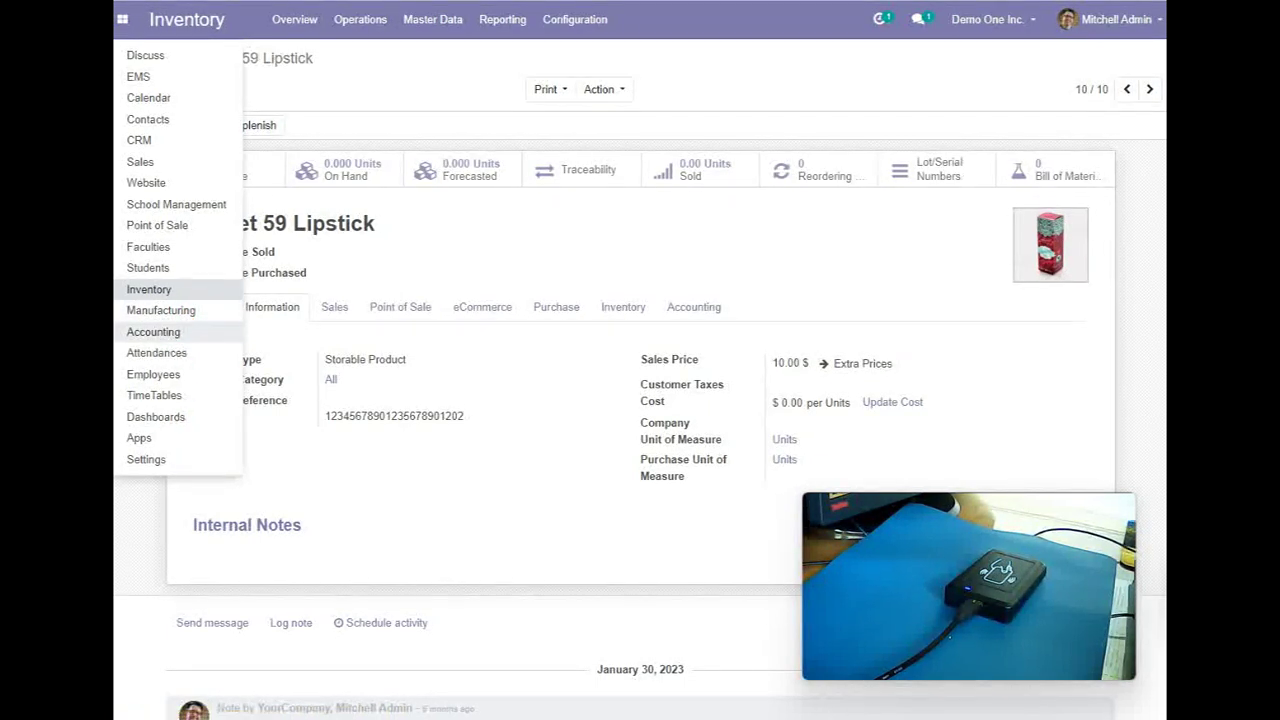
click(340, 441)
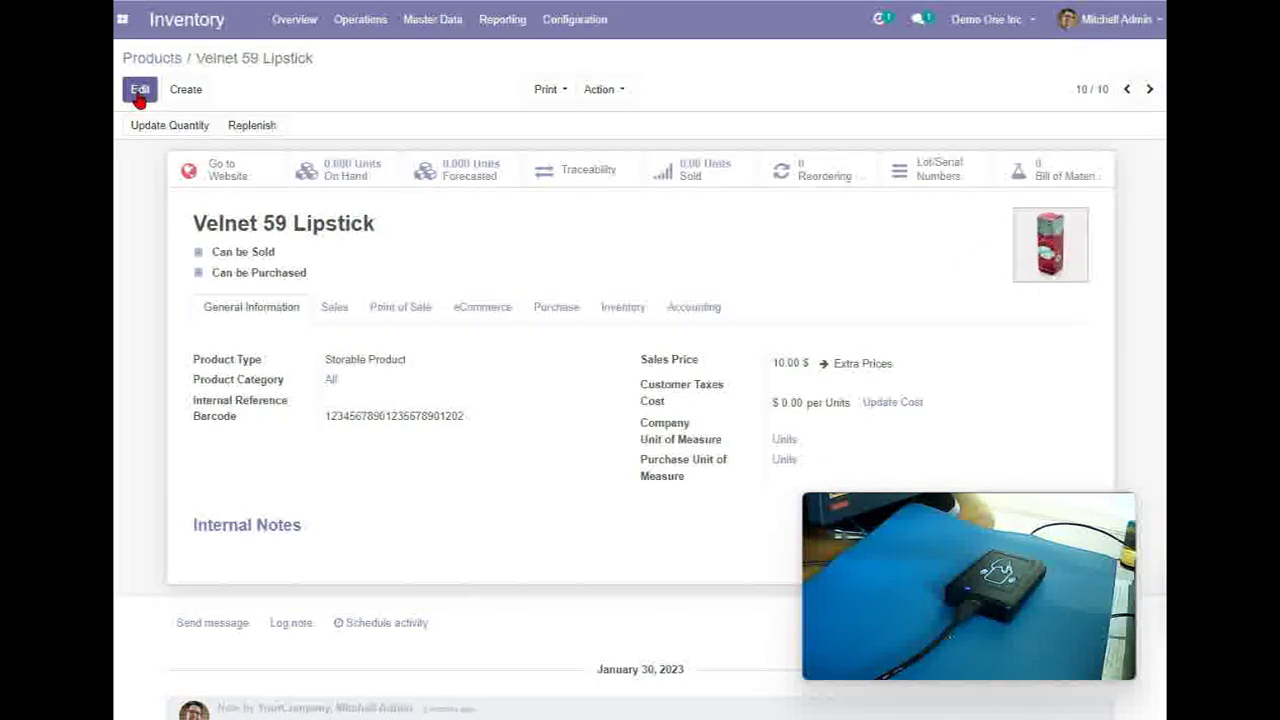
click(140, 92)
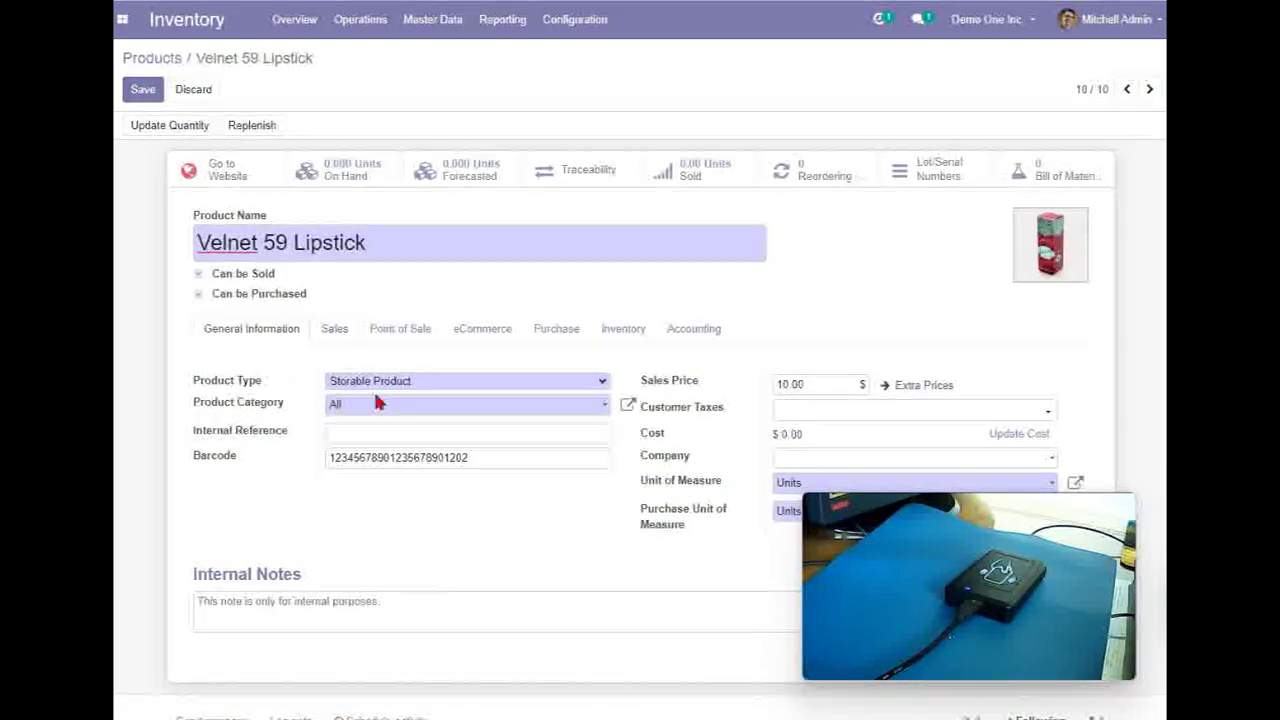
drag(497, 457, 373, 432)
key(BackSpace)
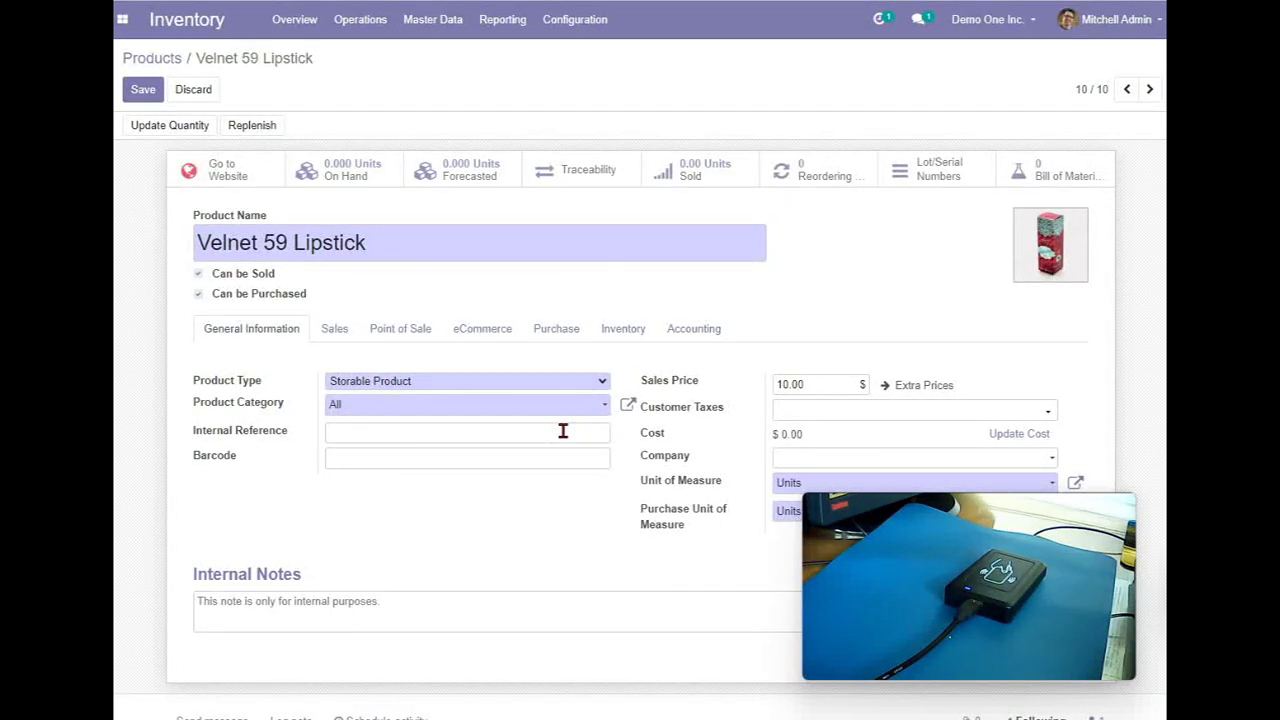
text(123456789012345678901201)
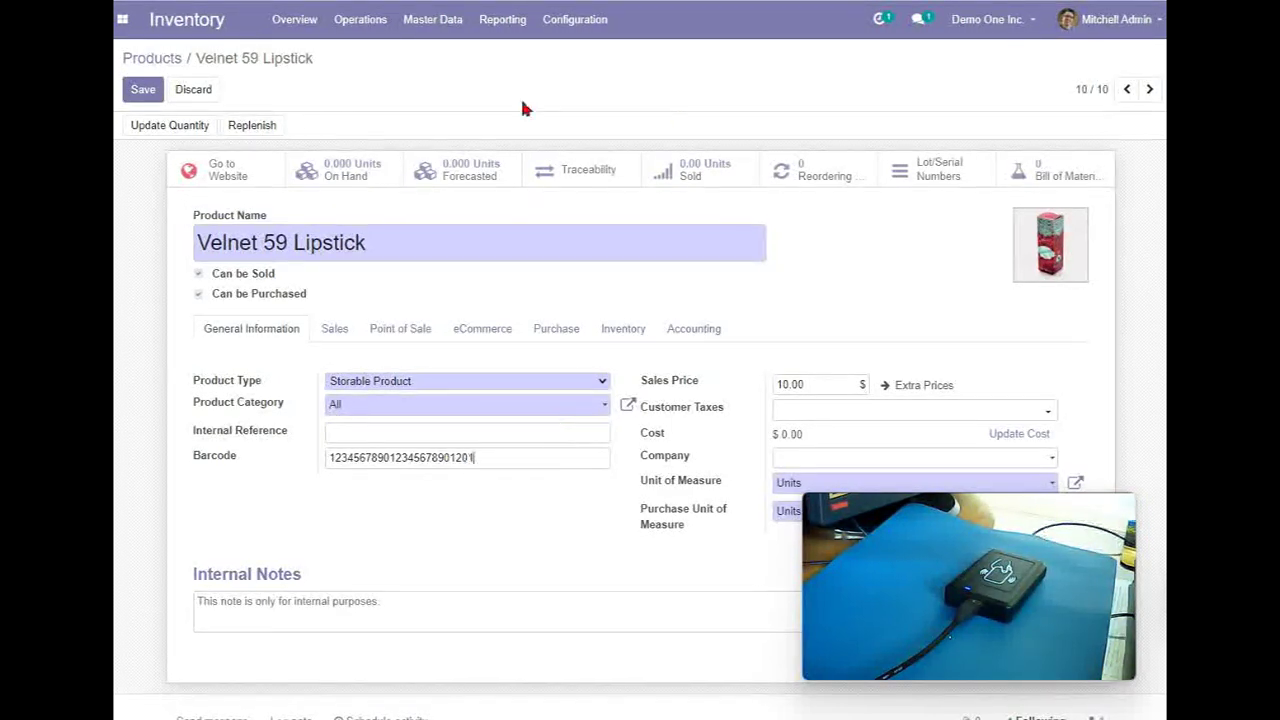
click(145, 91)
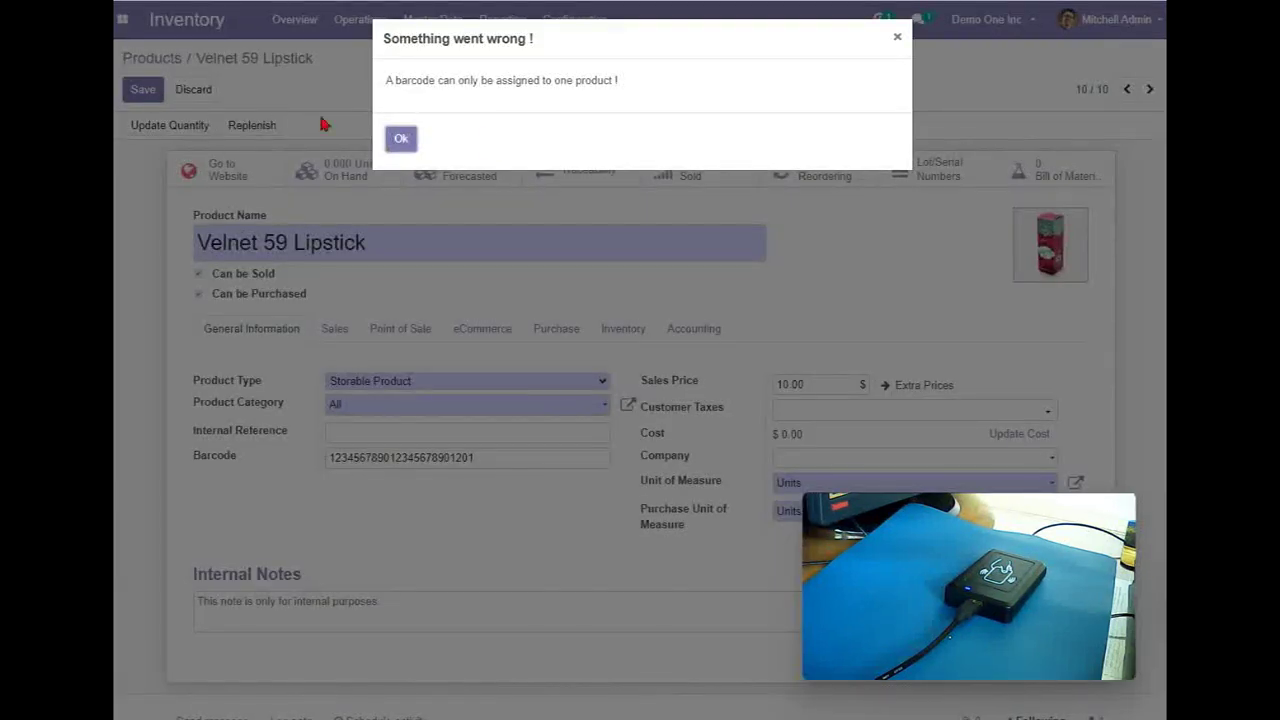
click(398, 138)
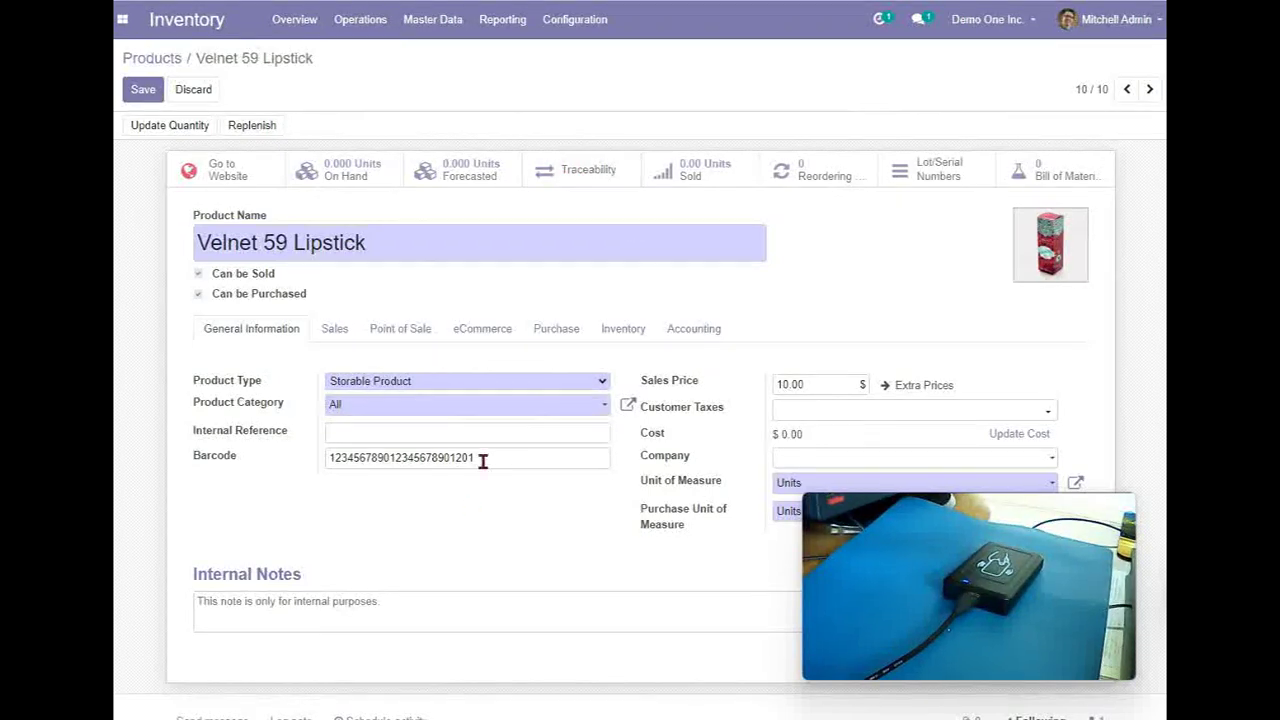
drag(478, 457, 341, 457)
key(BackSpace)
key(BackSpace)
key(BackSpace)
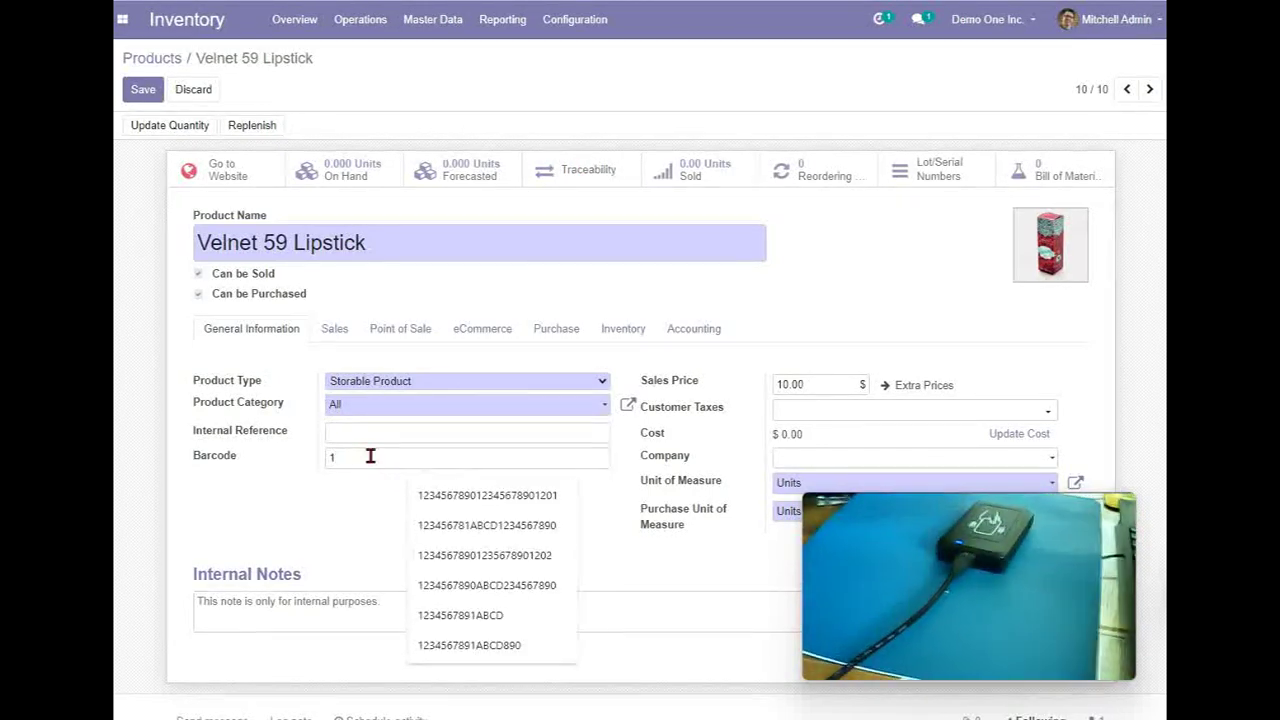
text(12345679012345678901202)
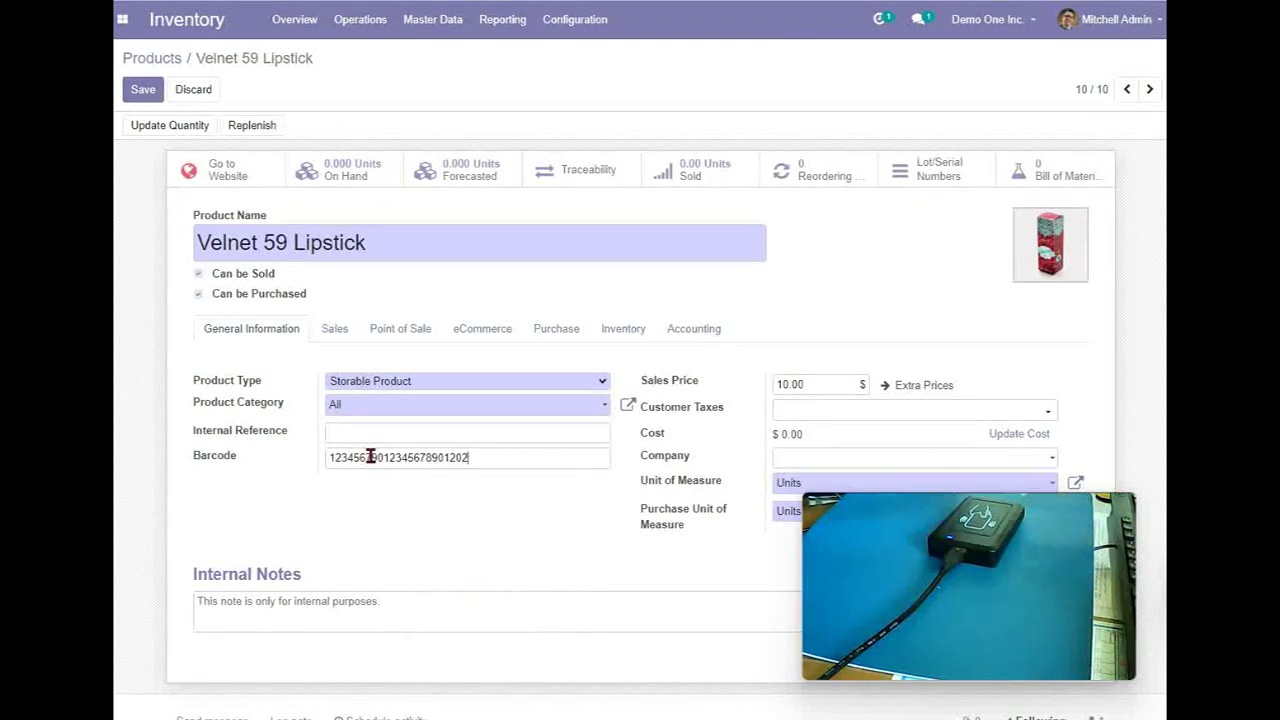
click(144, 86)
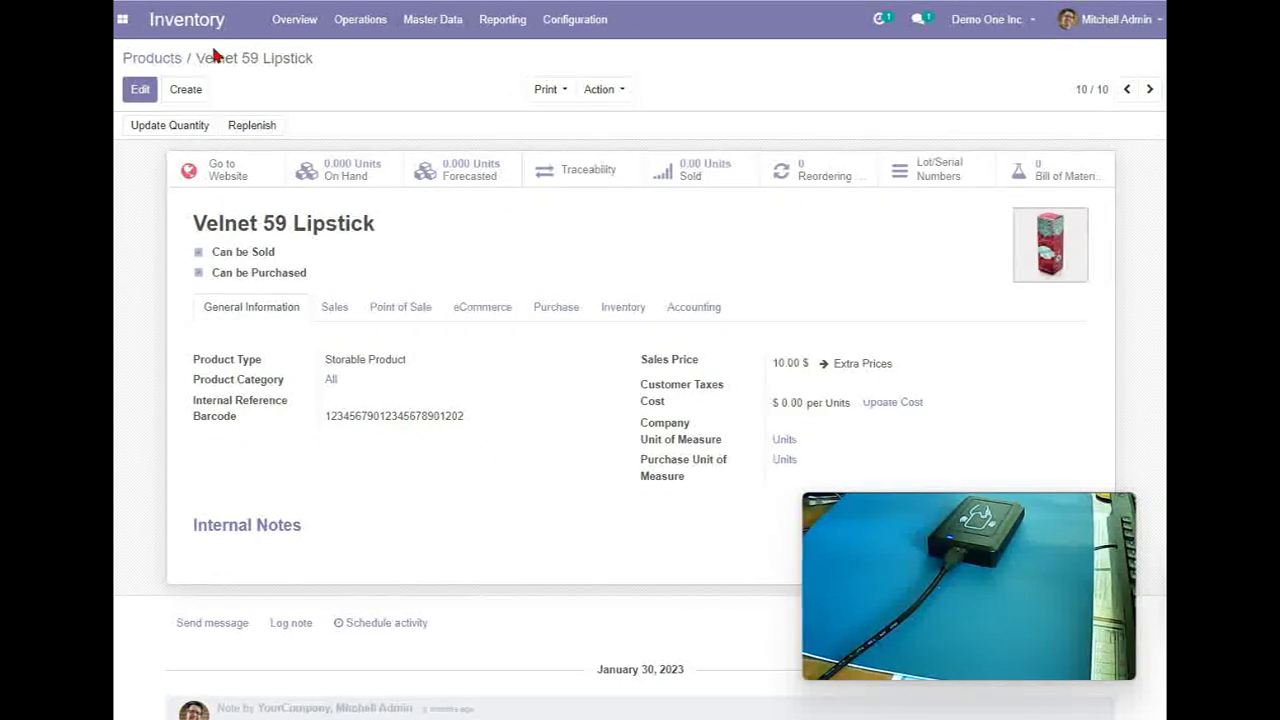
click(172, 58)
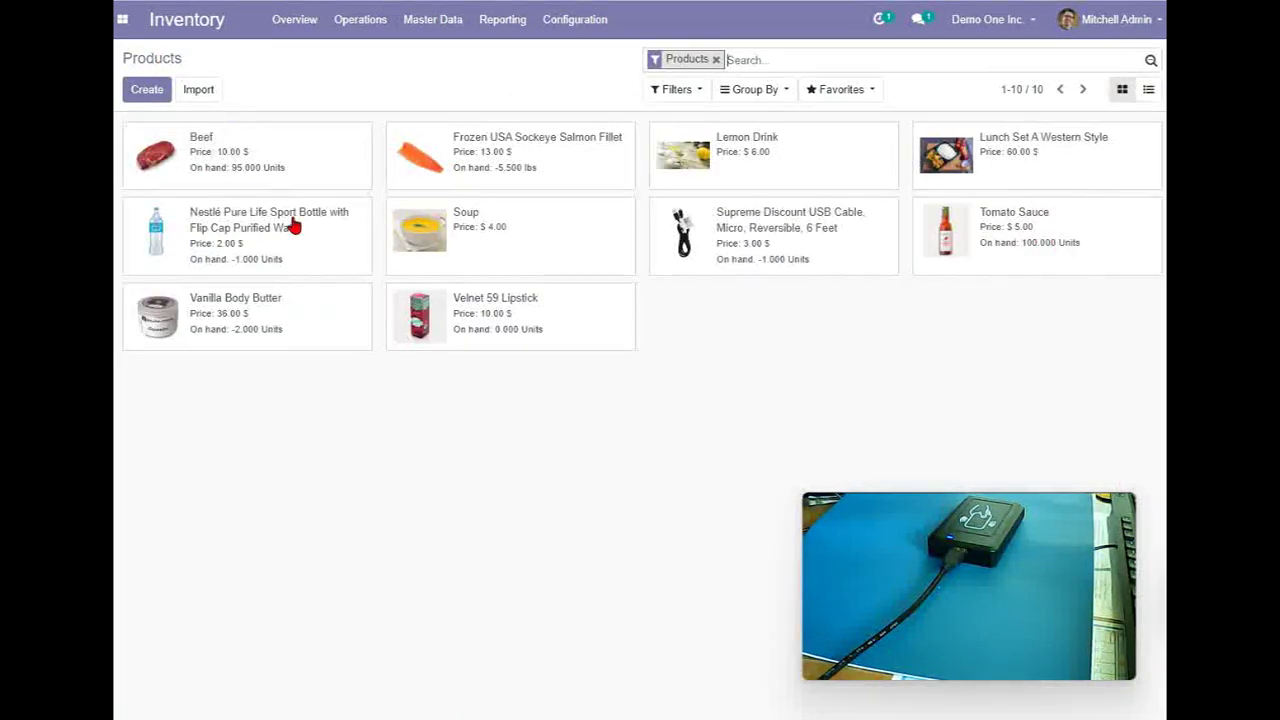
click(270, 310)
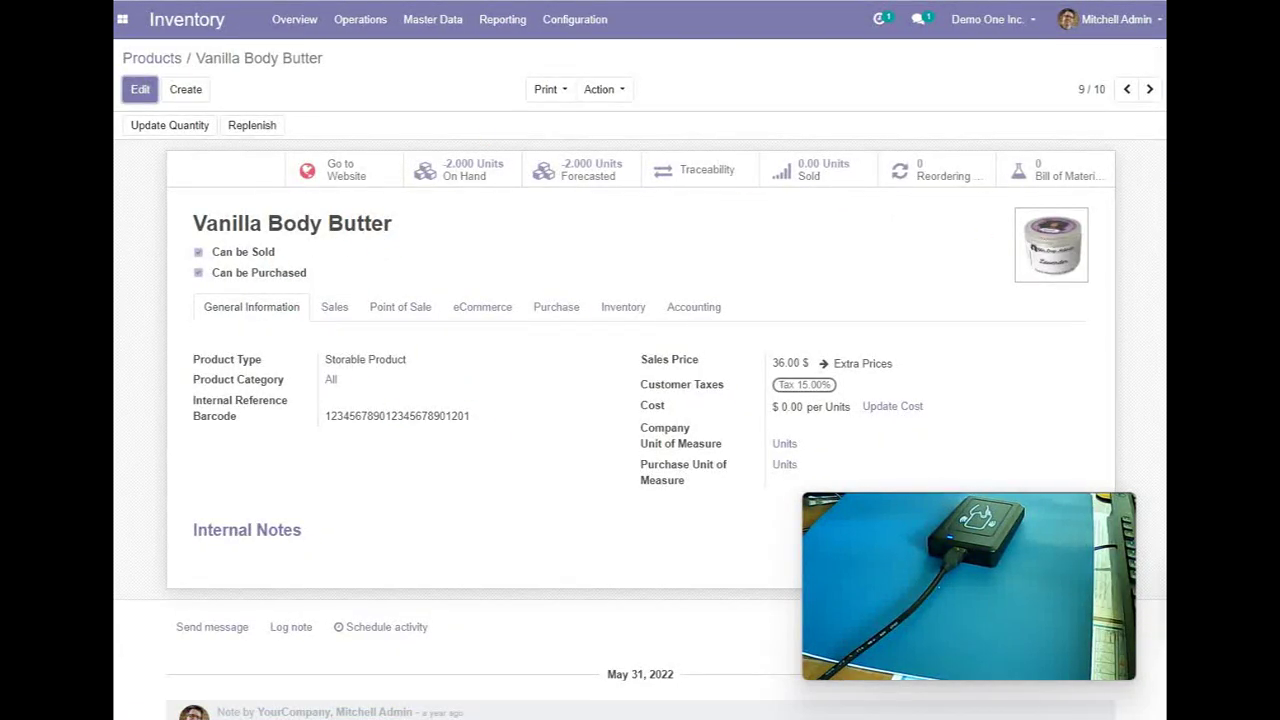
click(140, 91)
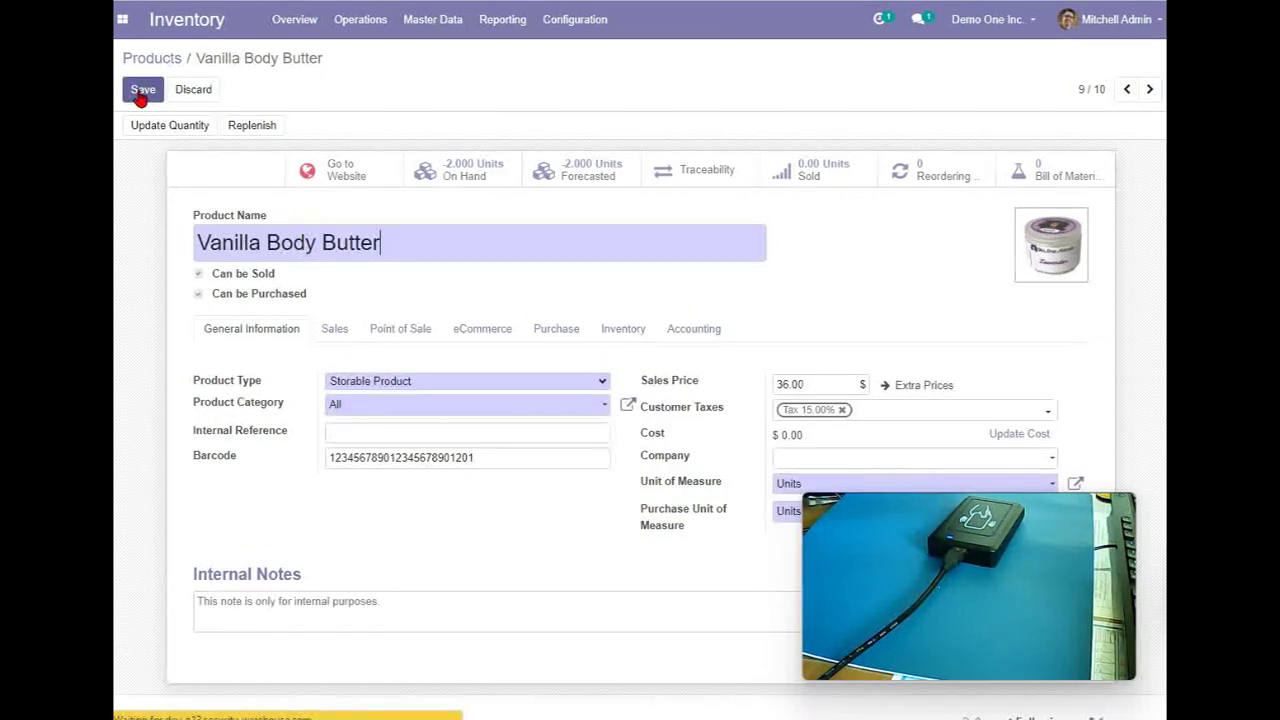
double_click(488, 459)
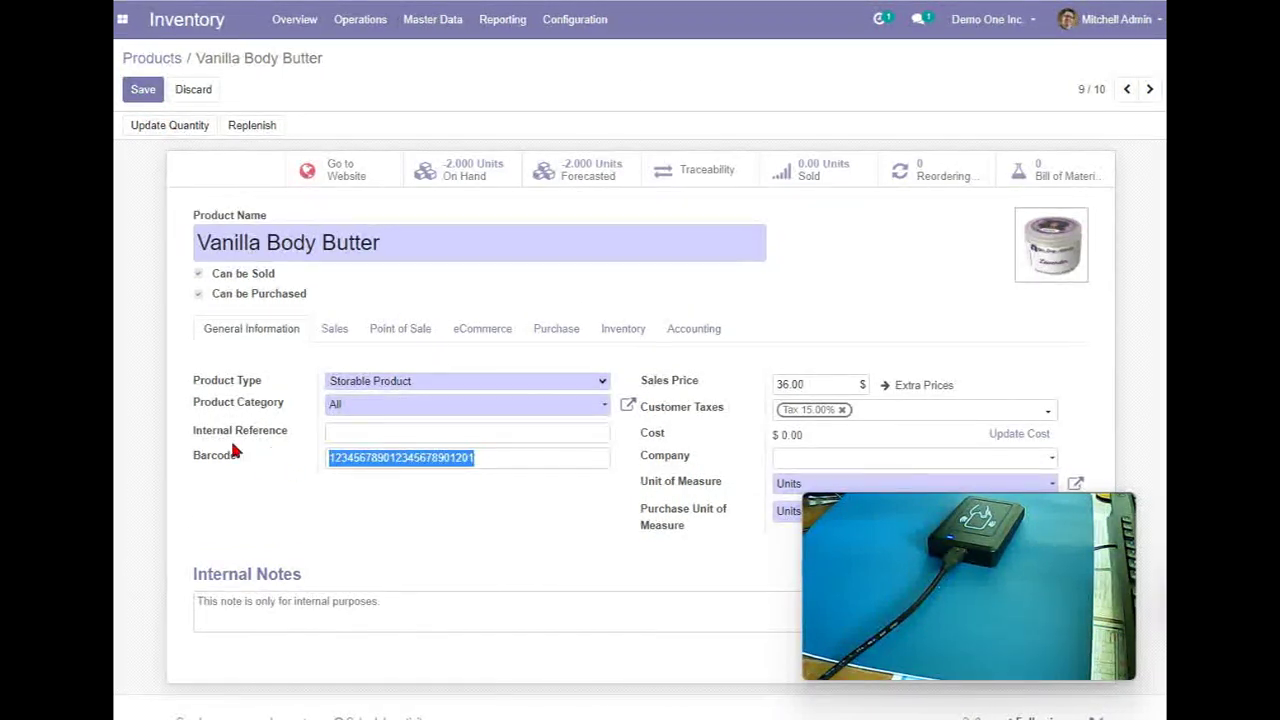
key(BackSpace)
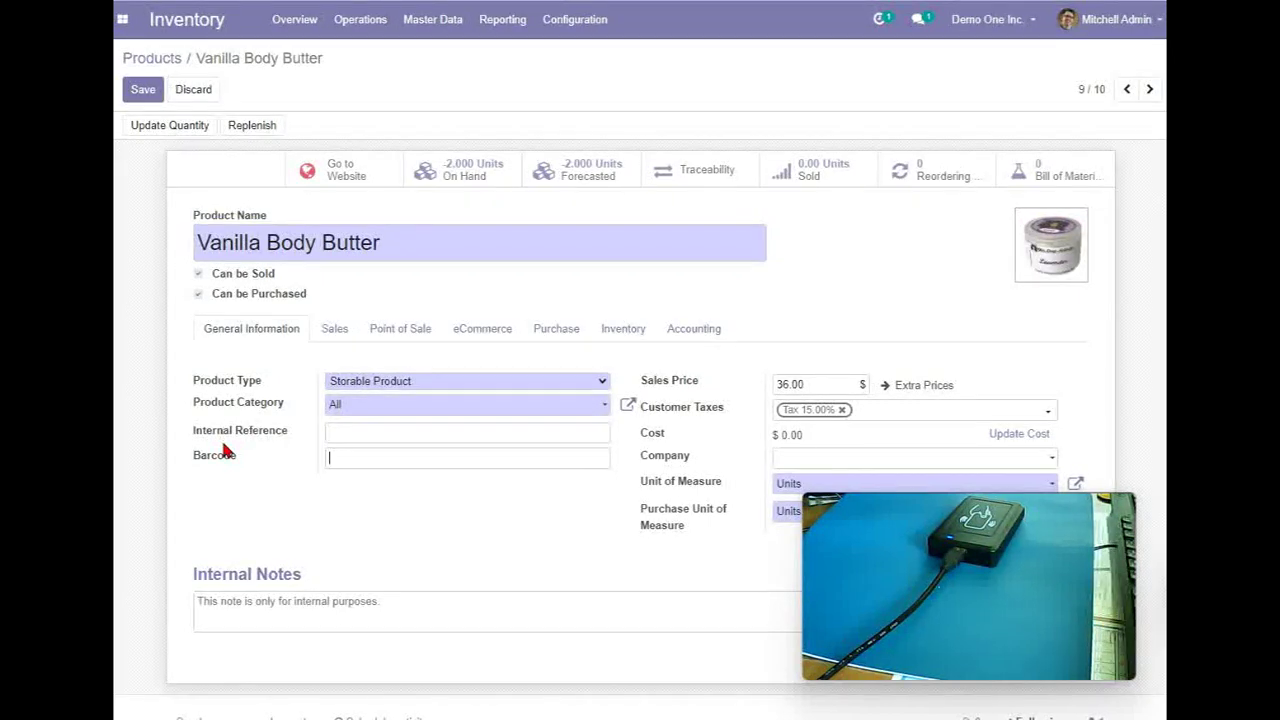
text(123456789012345678901201)
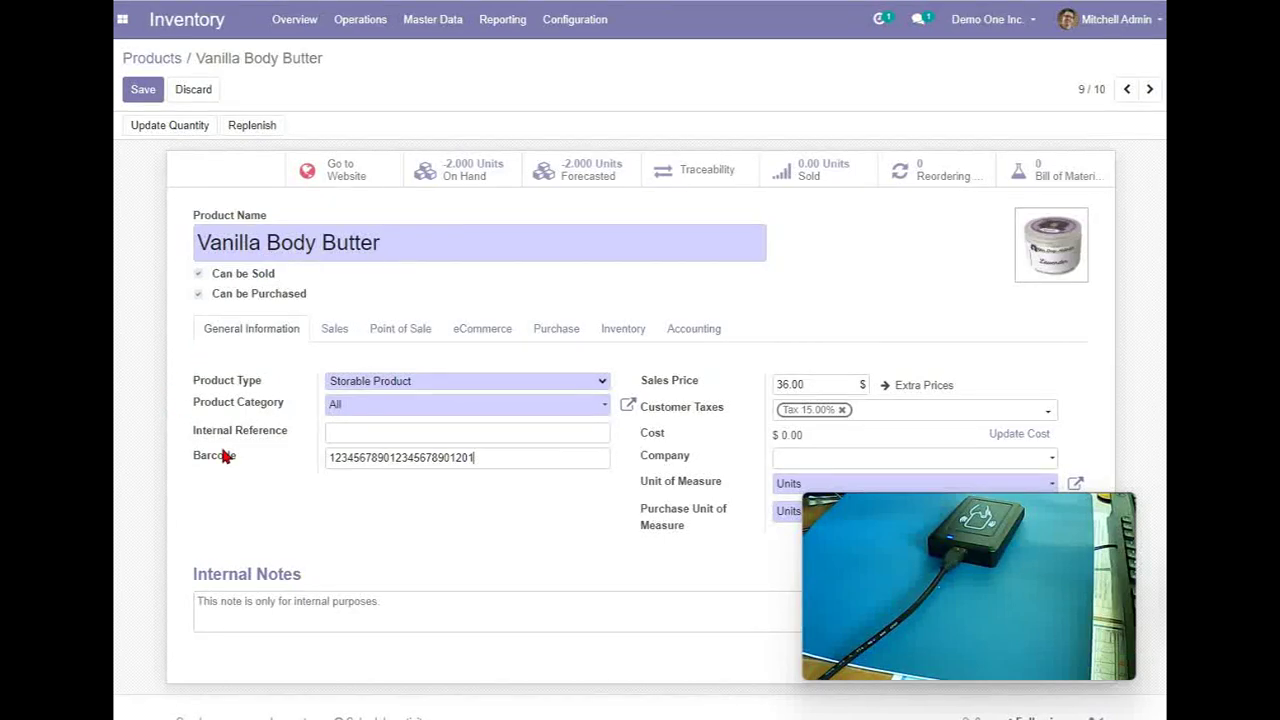
click(143, 90)
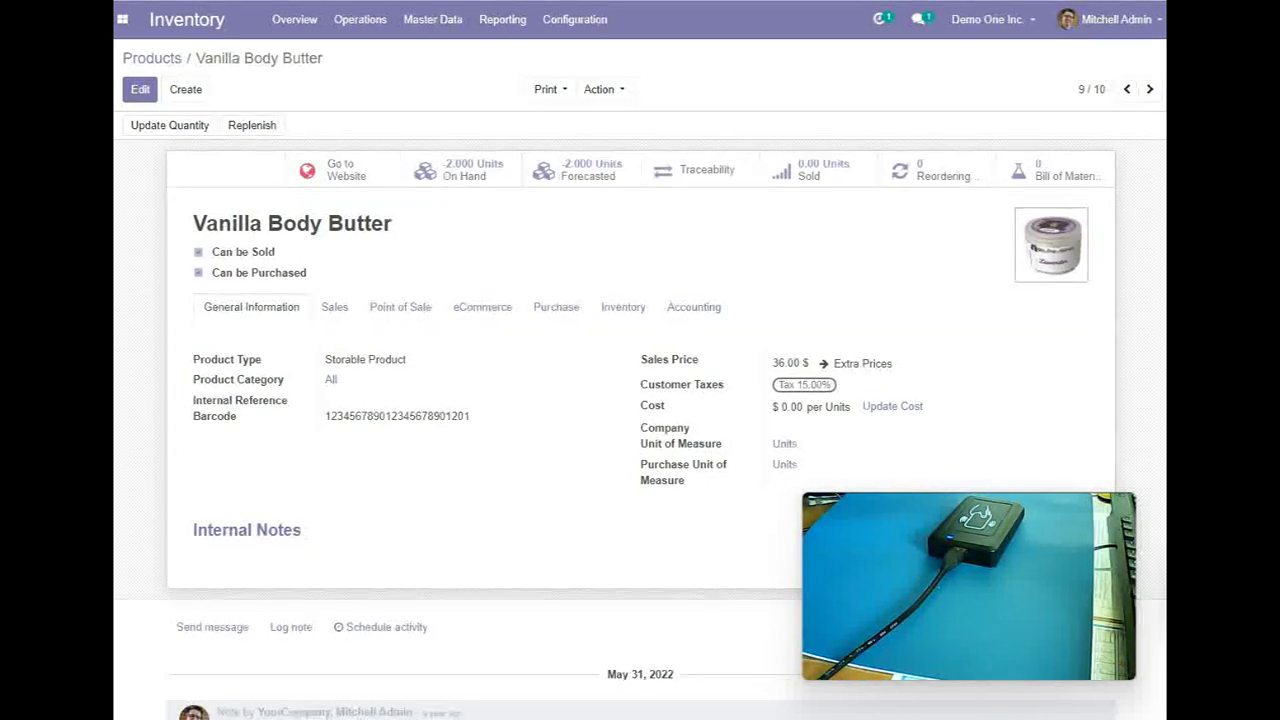
- Open the Tomato Sauce product from the Products list, then return to the list
click(168, 60)
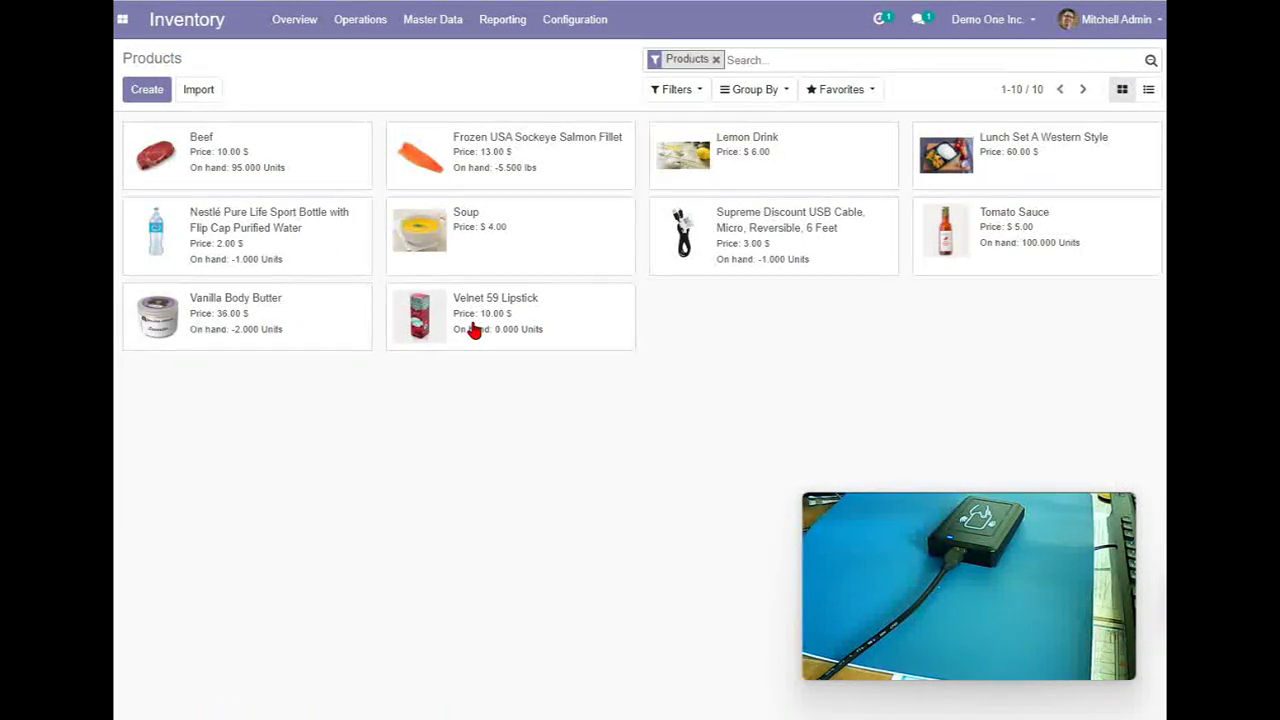
click(955, 237)
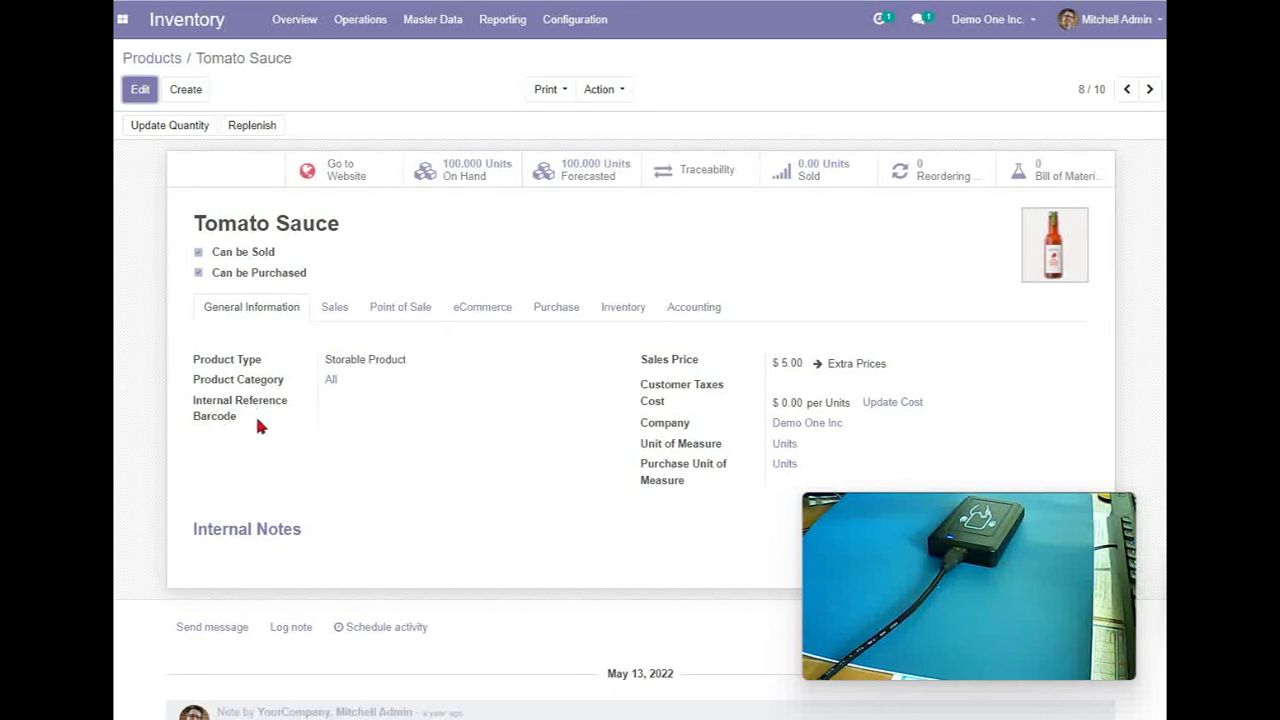
click(150, 58)
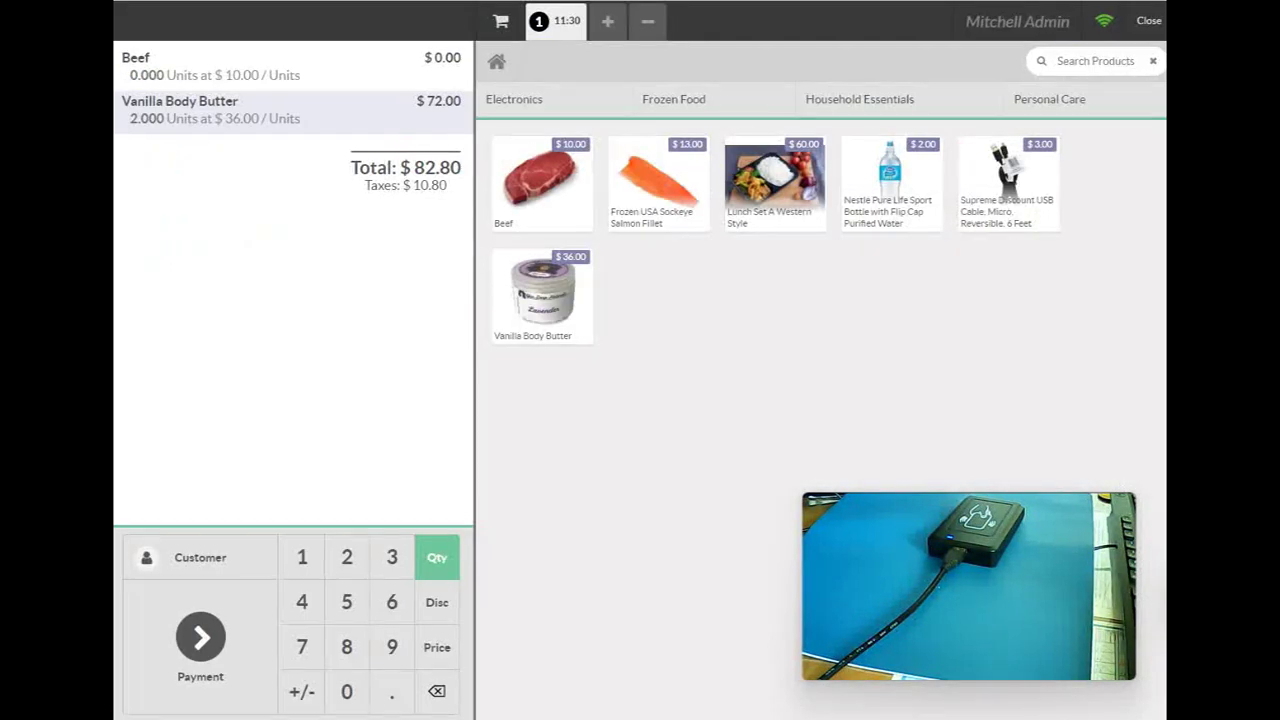
- Zero and delete the Beef and Vanilla Body Butter order lines to clear the cart
key(BackSpace)
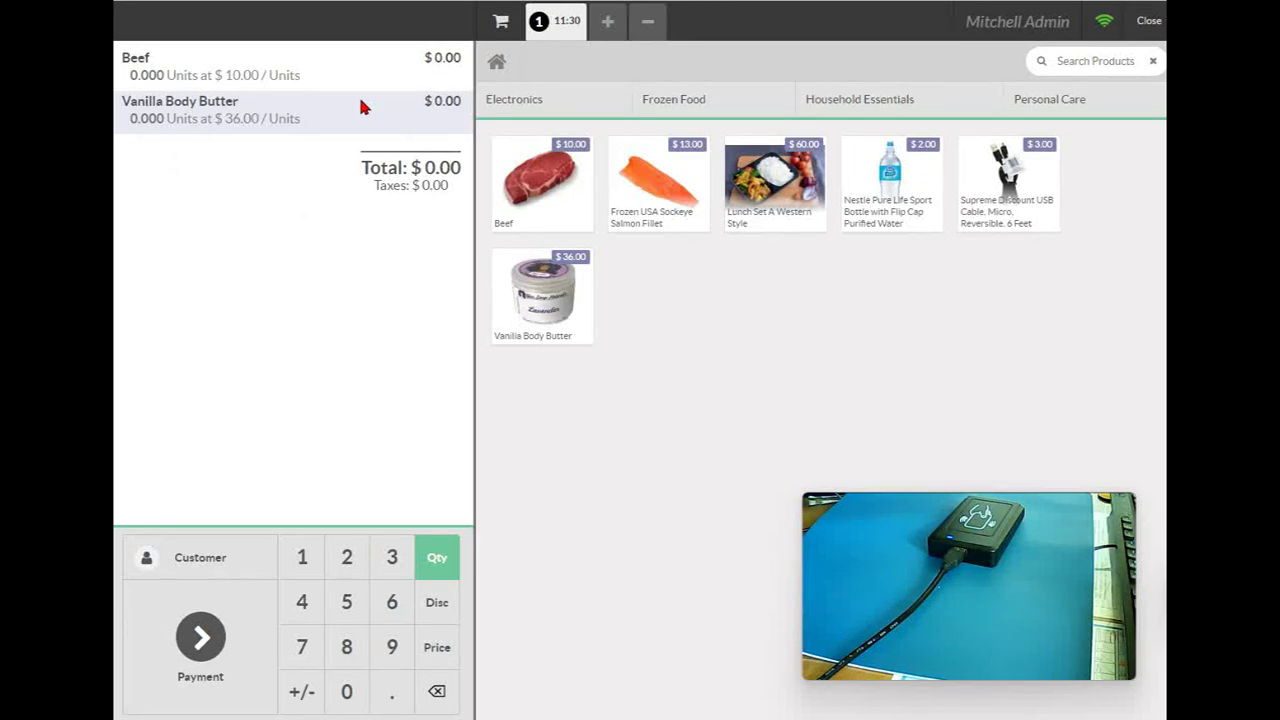
key(BackSpace)
key(BackSpace)
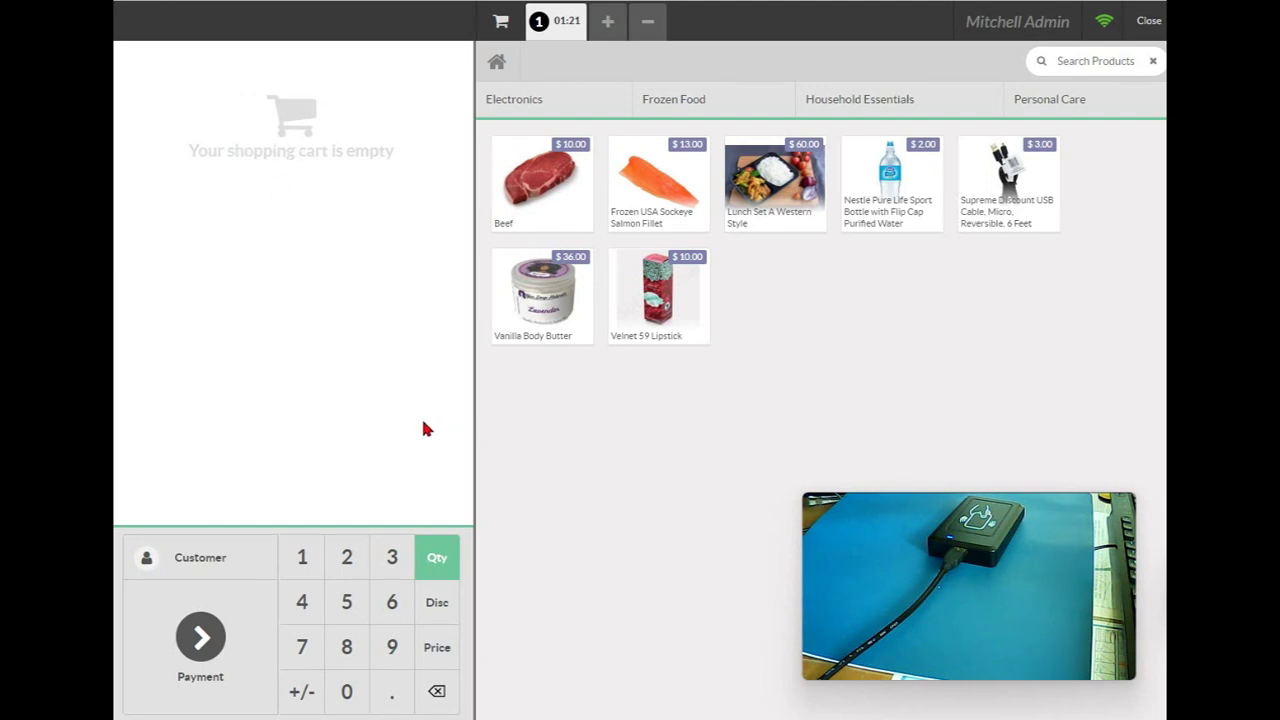
mouse_move(1027, 545)
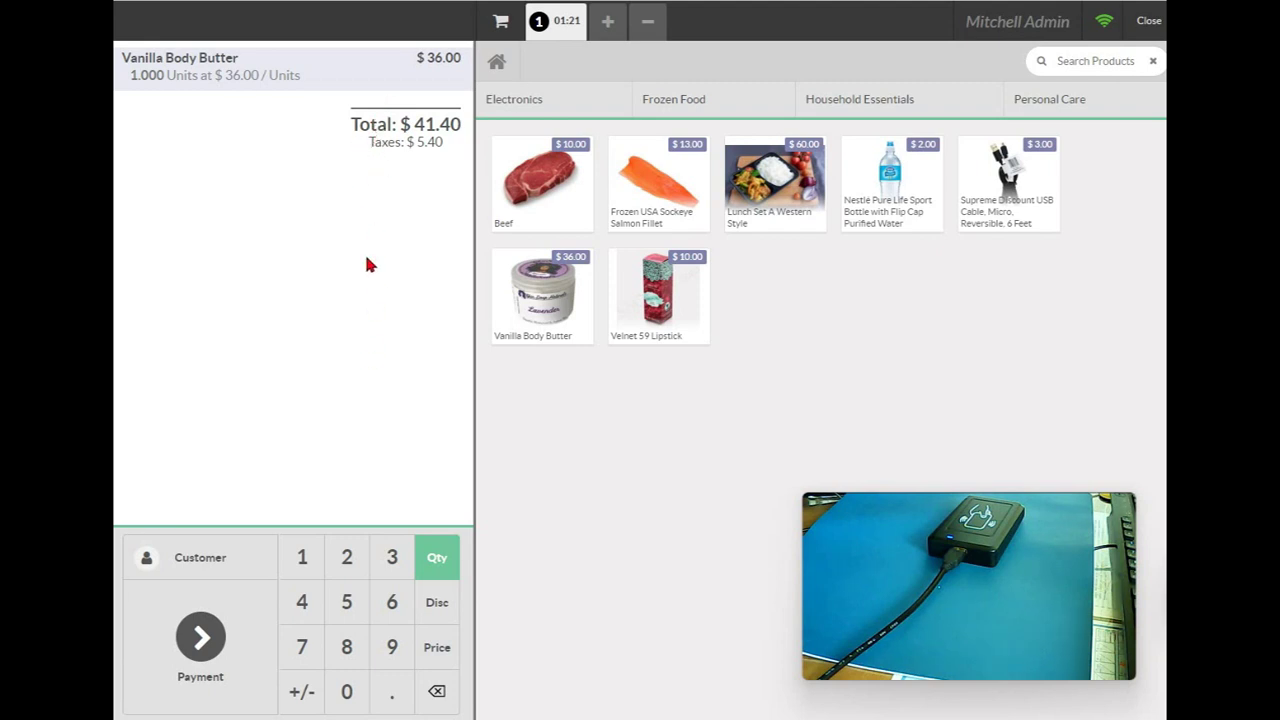
- Start payment for the single Vanilla Body Butter order totalling $41.40
click(200, 636)
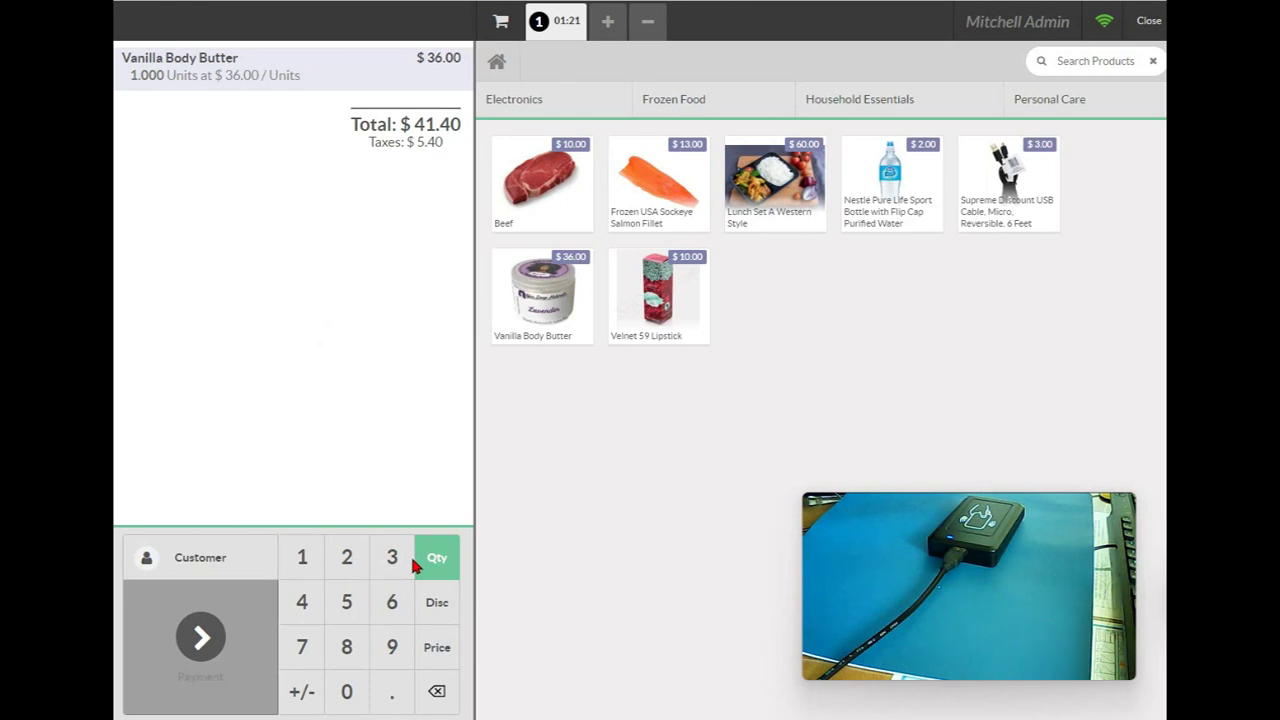
click(205, 638)
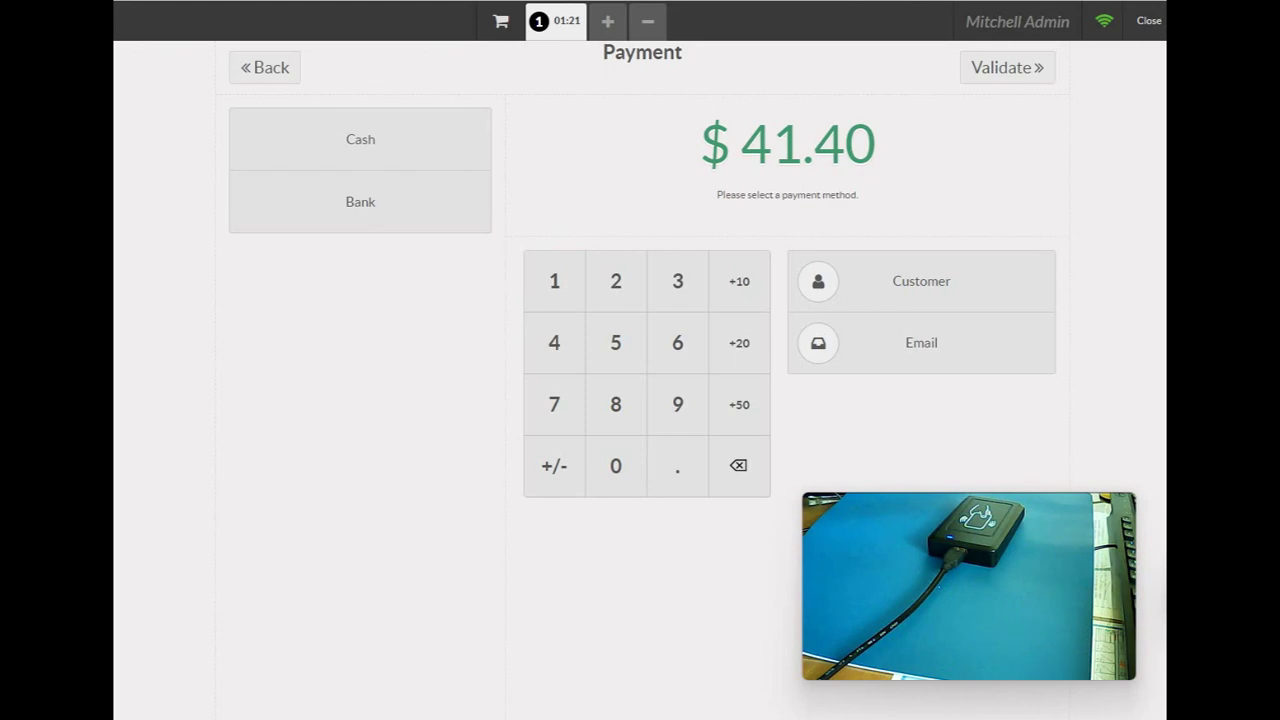
click(265, 67)
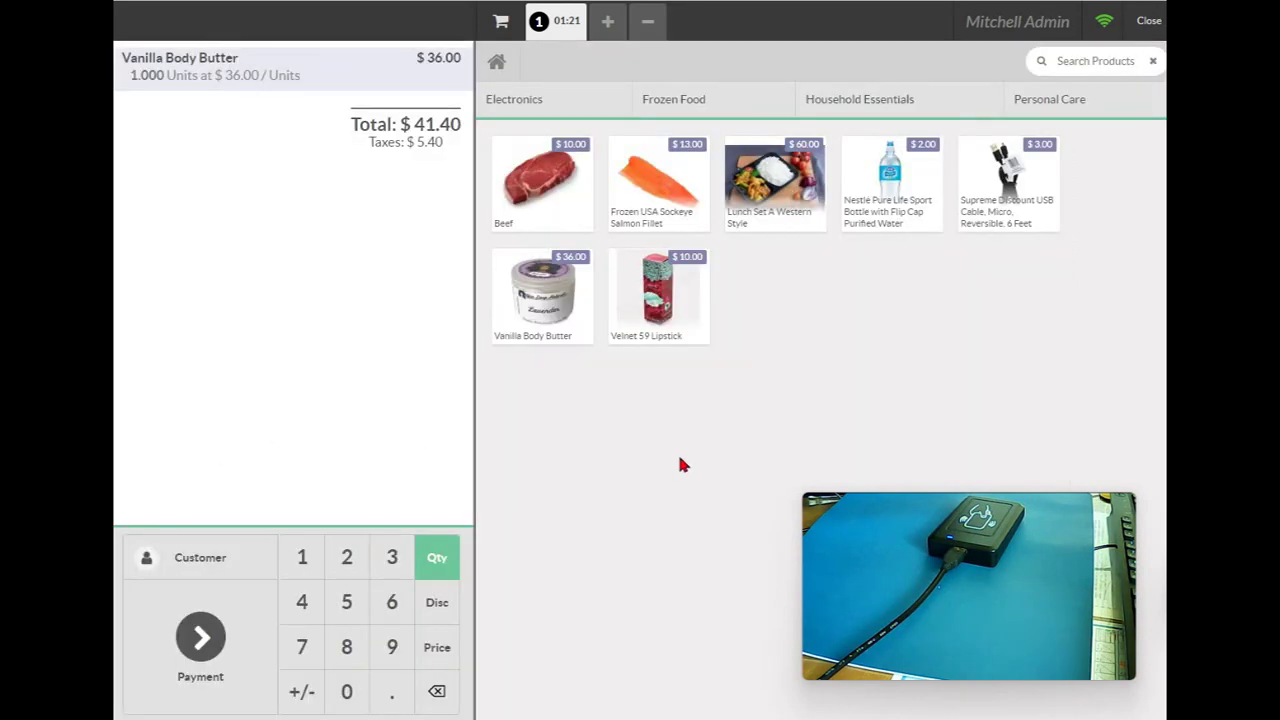